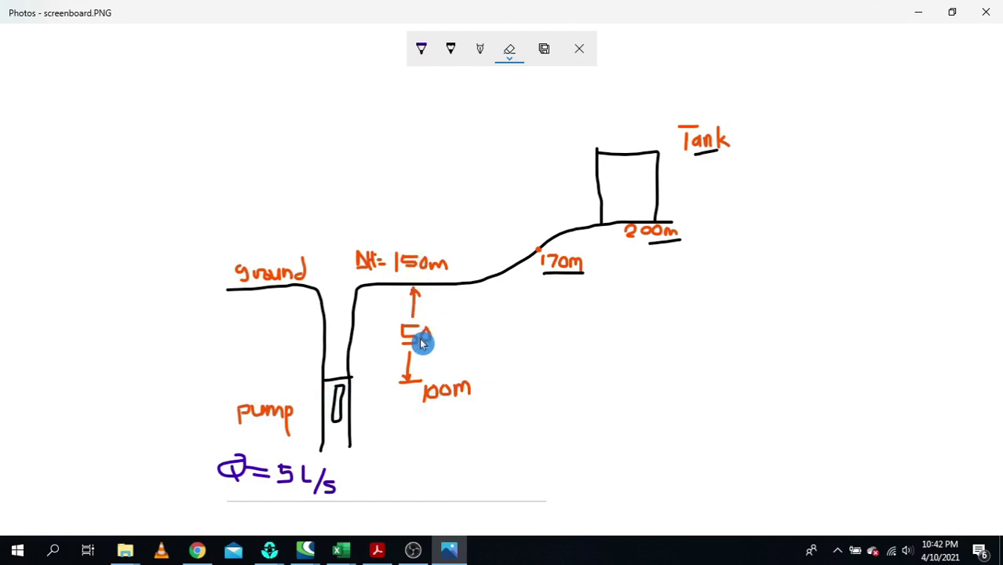
- Underline the 100m pump level on the sketch with the pen and switch to EPANET
click(422, 49)
drag(458, 407, 469, 408)
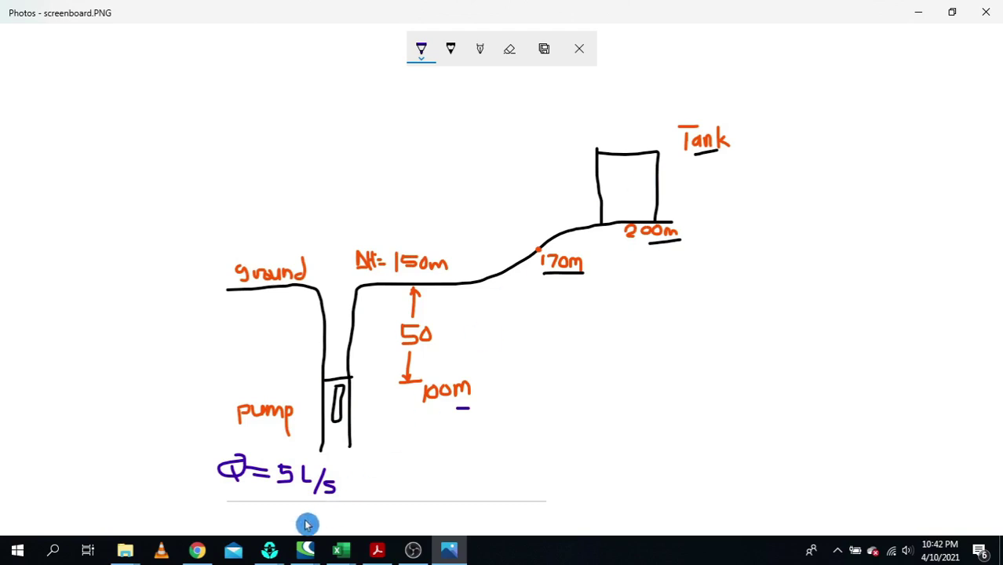
click(271, 551)
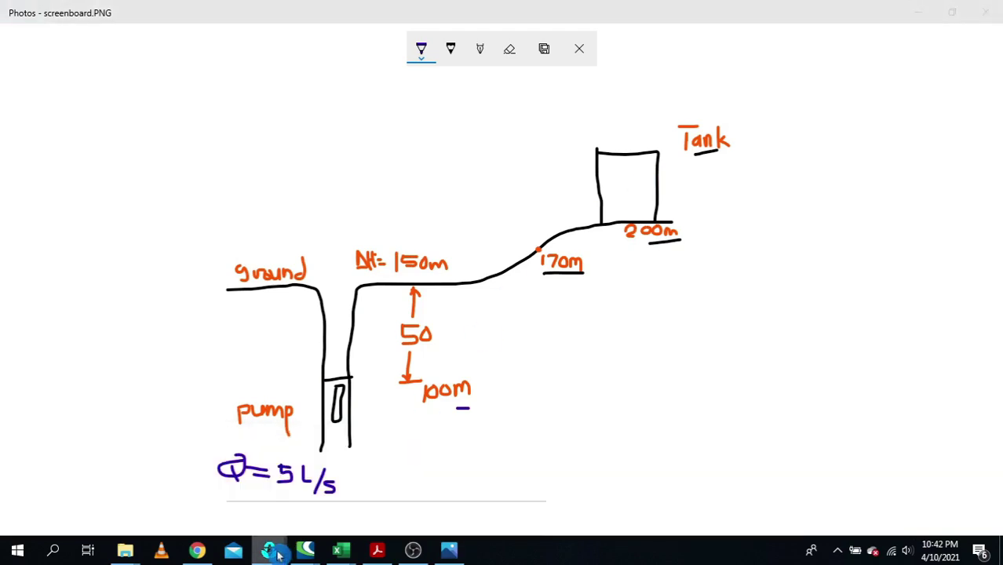
right_click(271, 551)
click(247, 473)
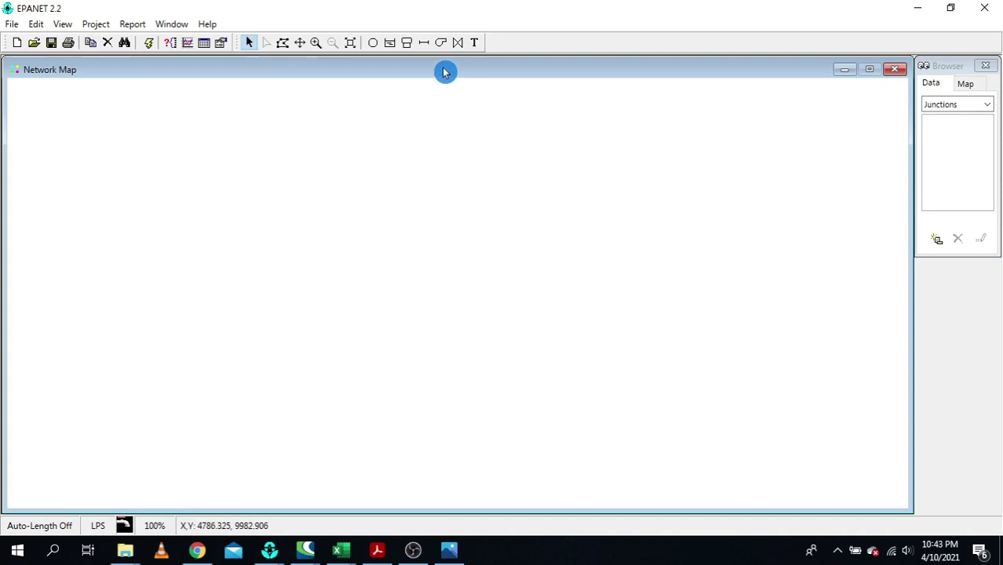
- Place a reservoir and a junction on the network map and connect them with a pump
click(390, 45)
click(279, 361)
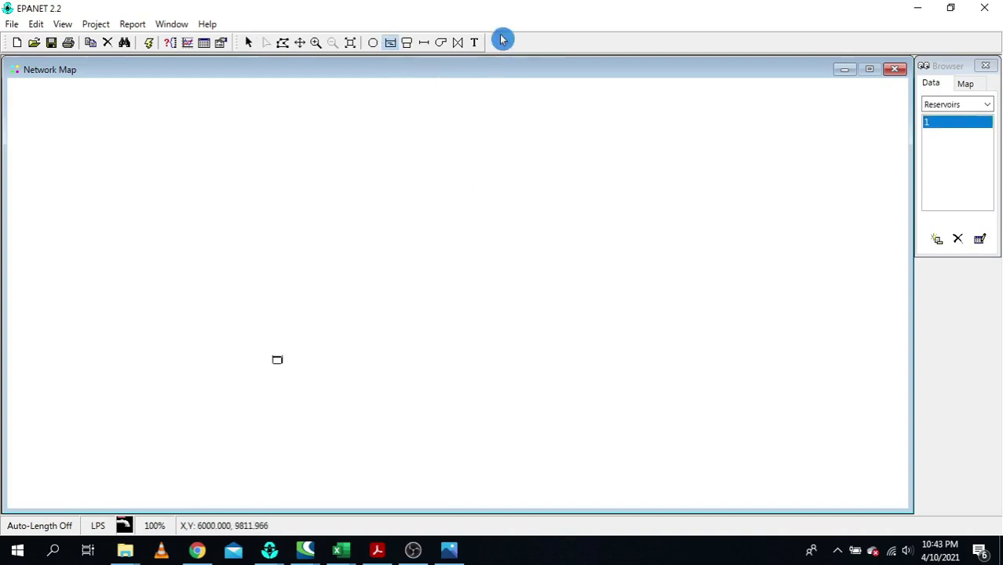
click(373, 43)
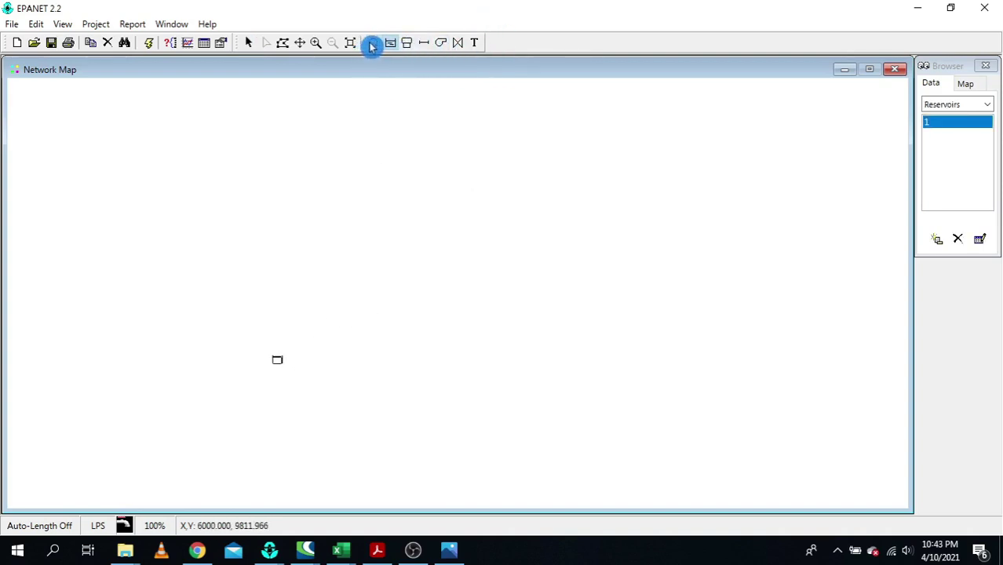
click(461, 363)
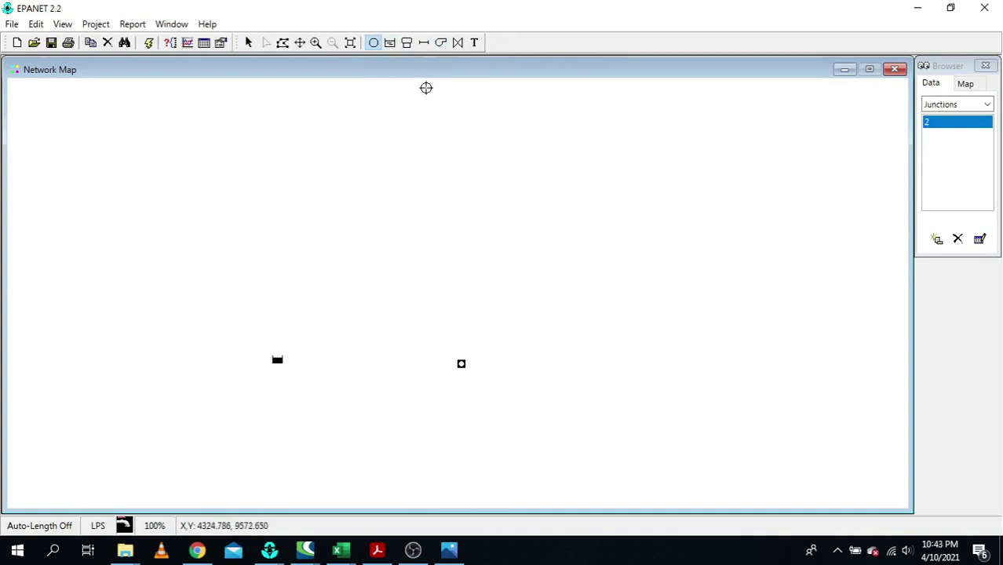
click(439, 44)
click(278, 360)
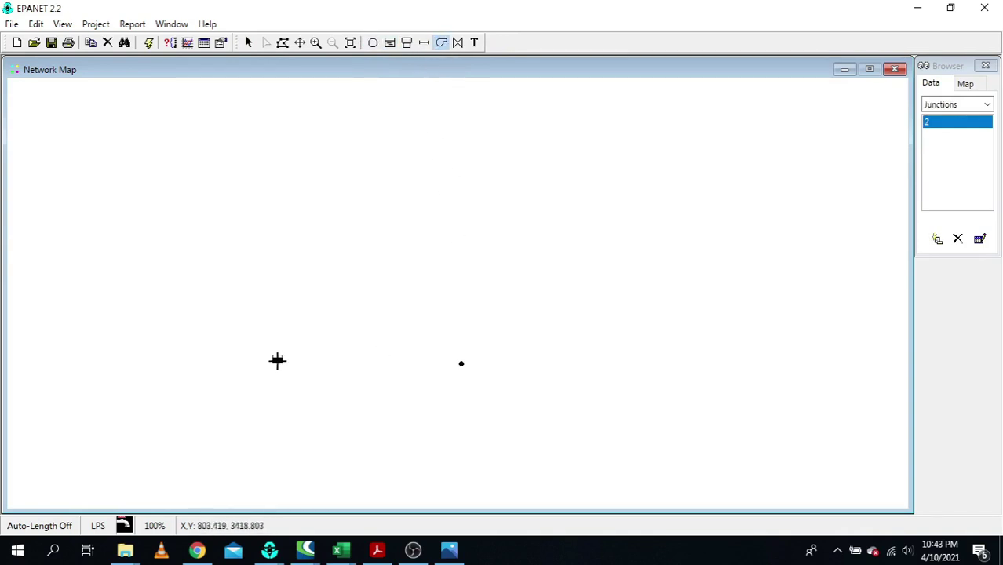
click(462, 362)
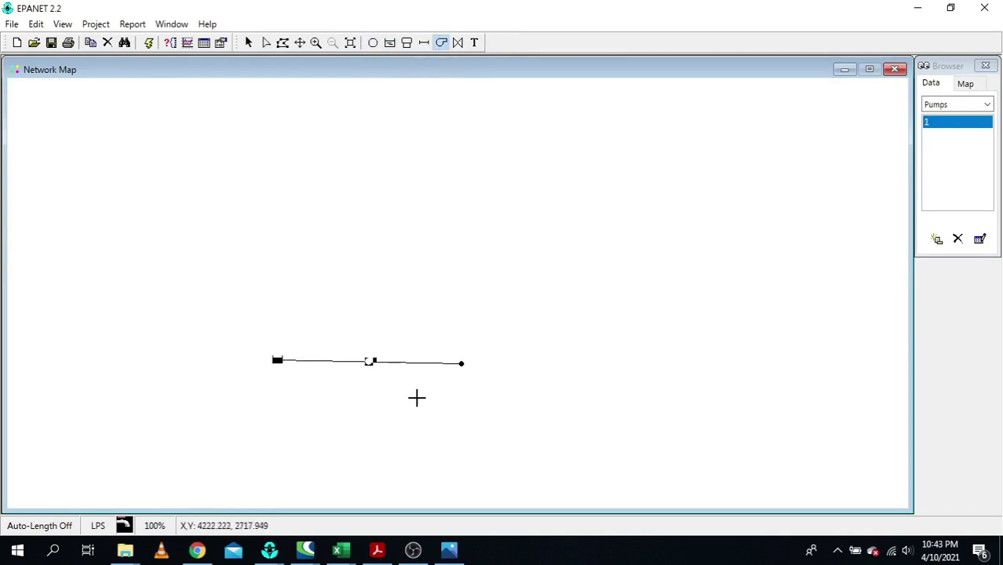
click(248, 45)
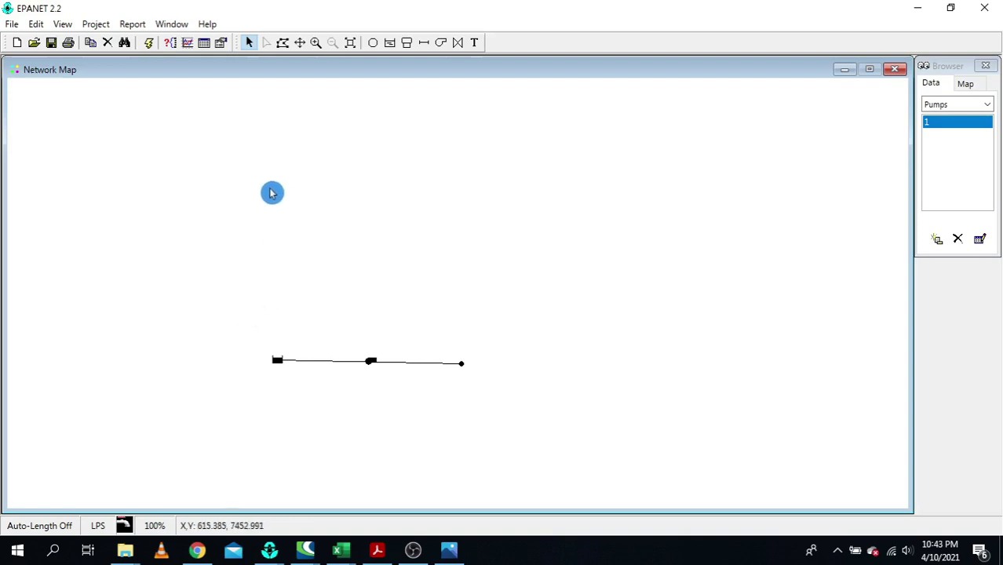
- Select the region enclosing the reservoir, pump and junction and delete all objects inside it
click(283, 43)
click(231, 295)
click(249, 420)
click(578, 421)
right_click(552, 284)
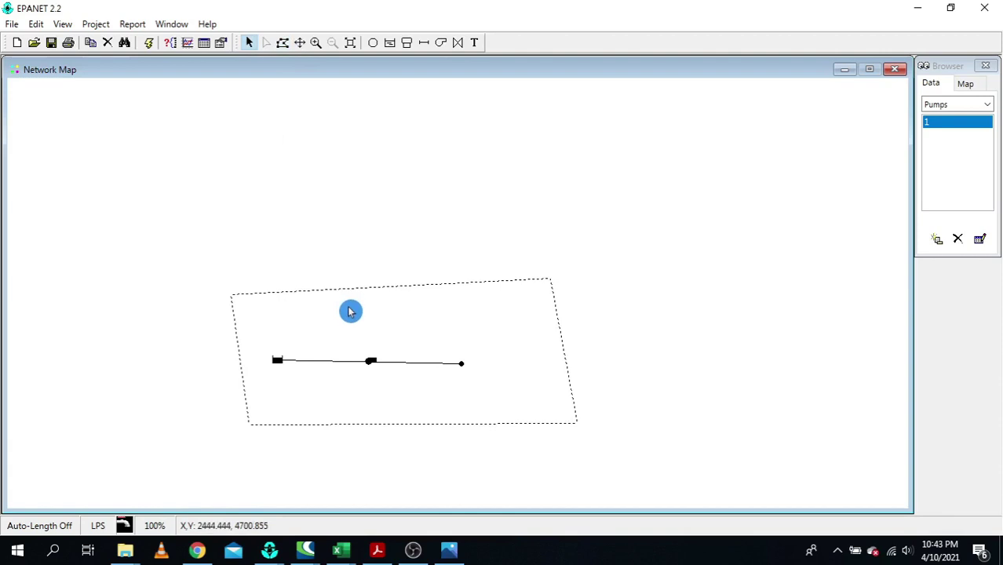
key(Delete)
click(427, 313)
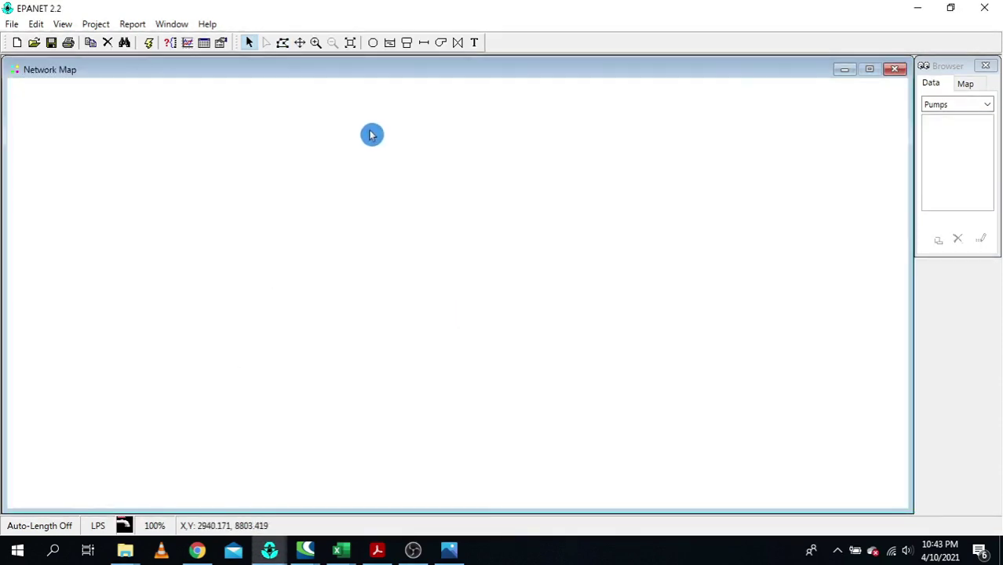
- Place three junctions rising along the pumping route and a tank at the upper end
click(375, 45)
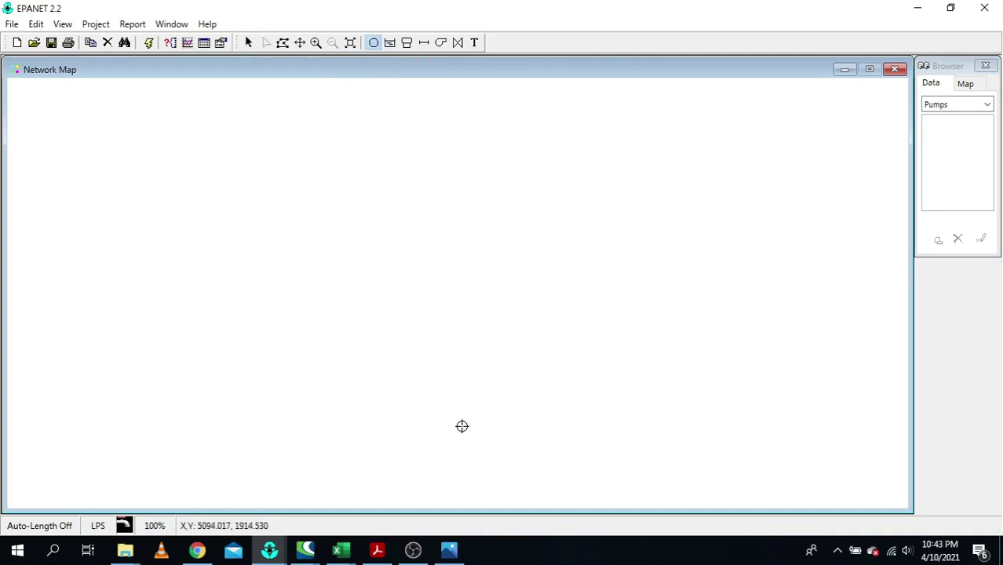
click(462, 427)
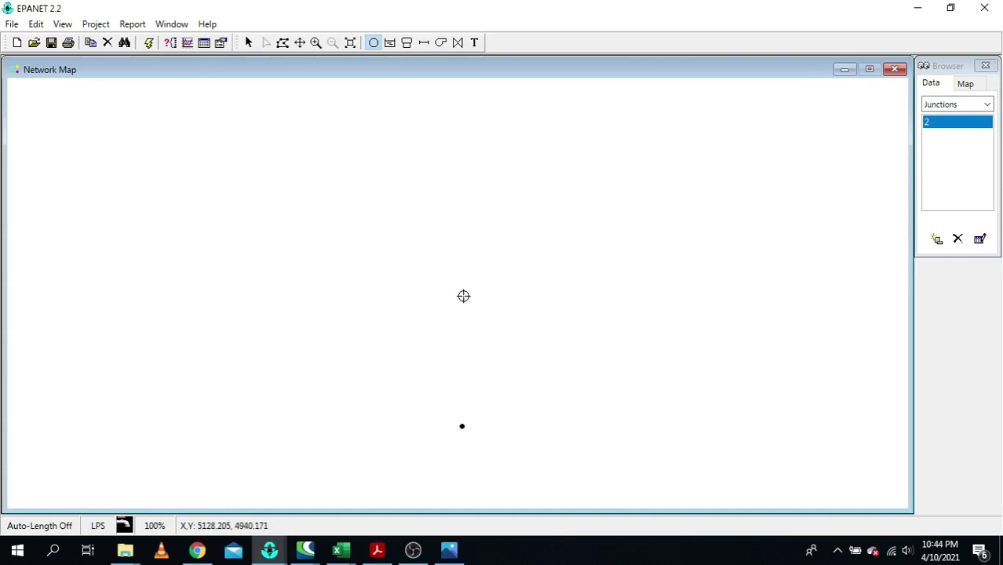
click(463, 296)
click(622, 238)
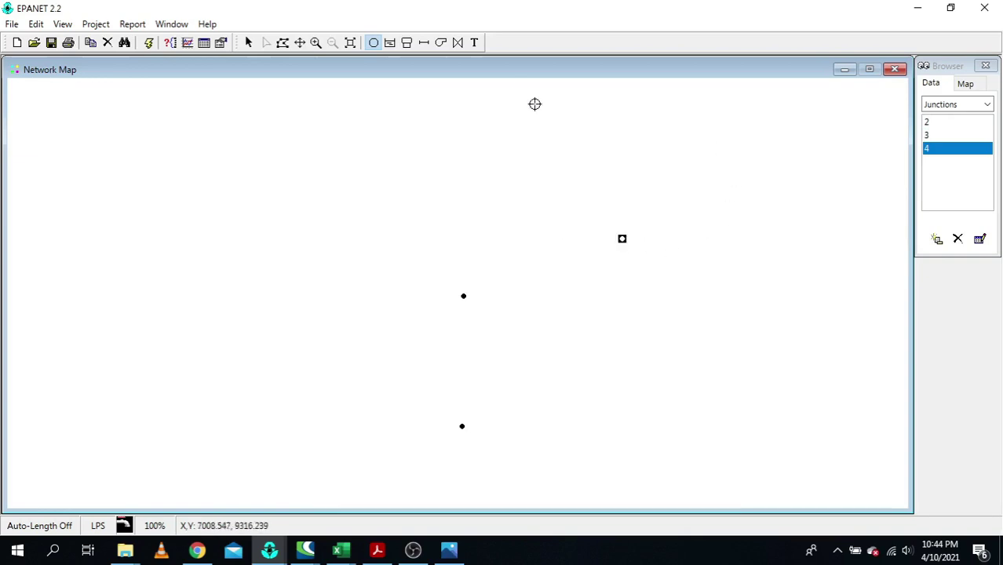
click(406, 42)
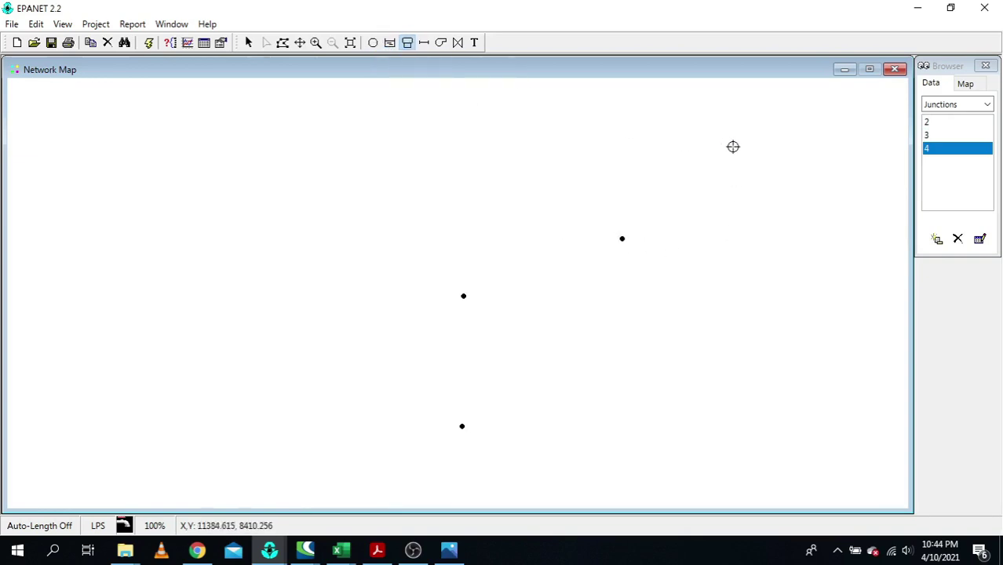
click(766, 139)
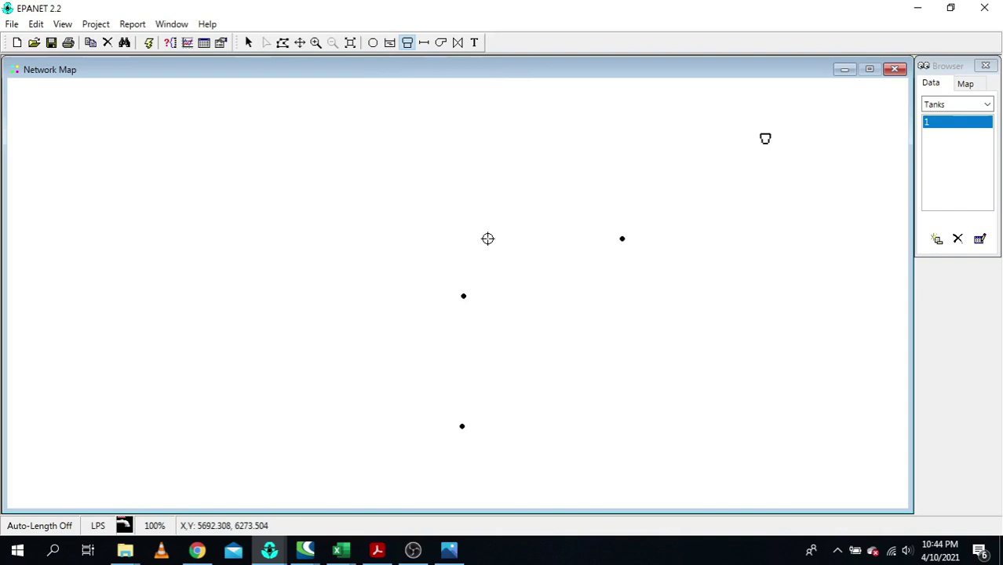
- Draw three pipes linking the lowest junction through the two higher junctions to the tank
click(424, 43)
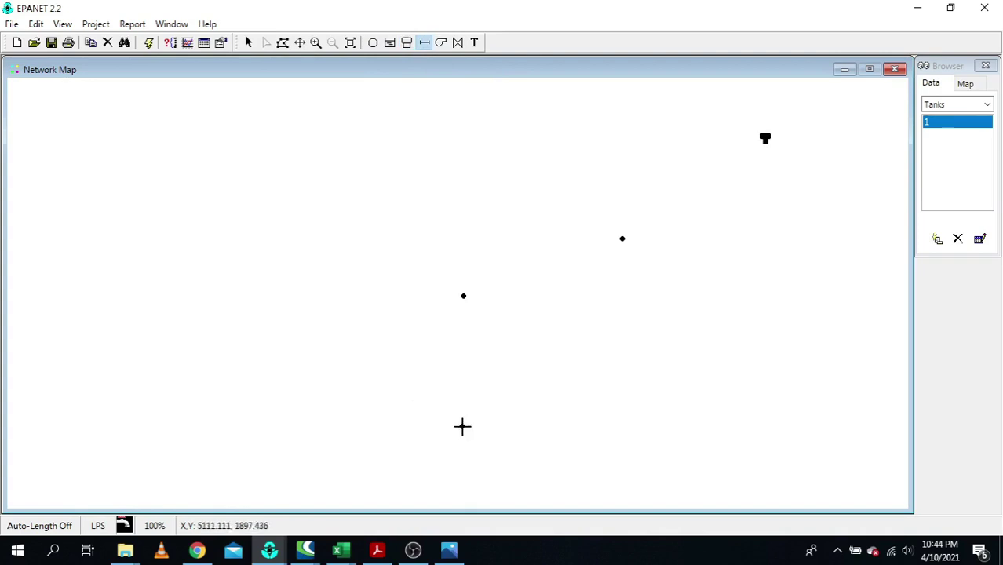
click(461, 427)
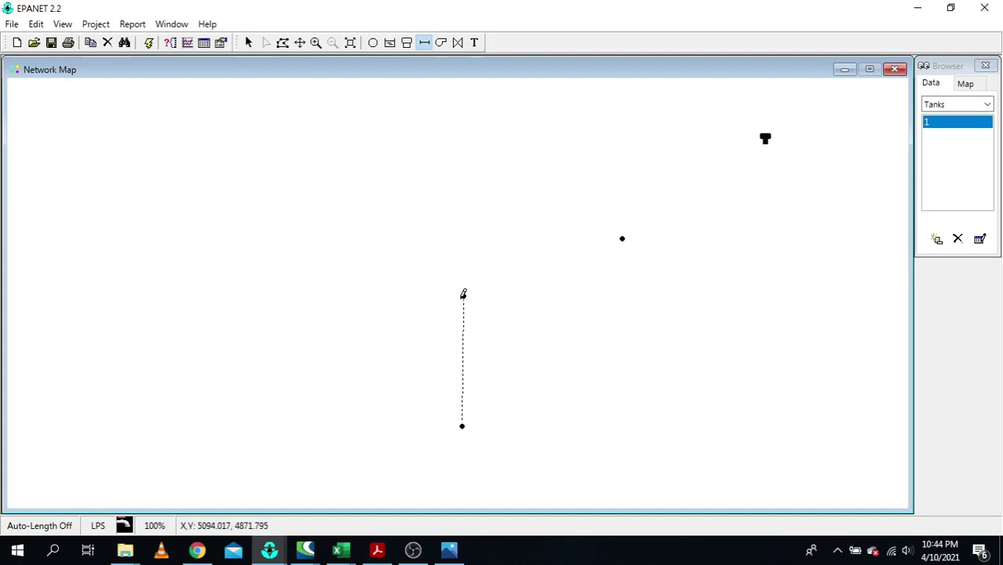
click(463, 293)
right_click(485, 302)
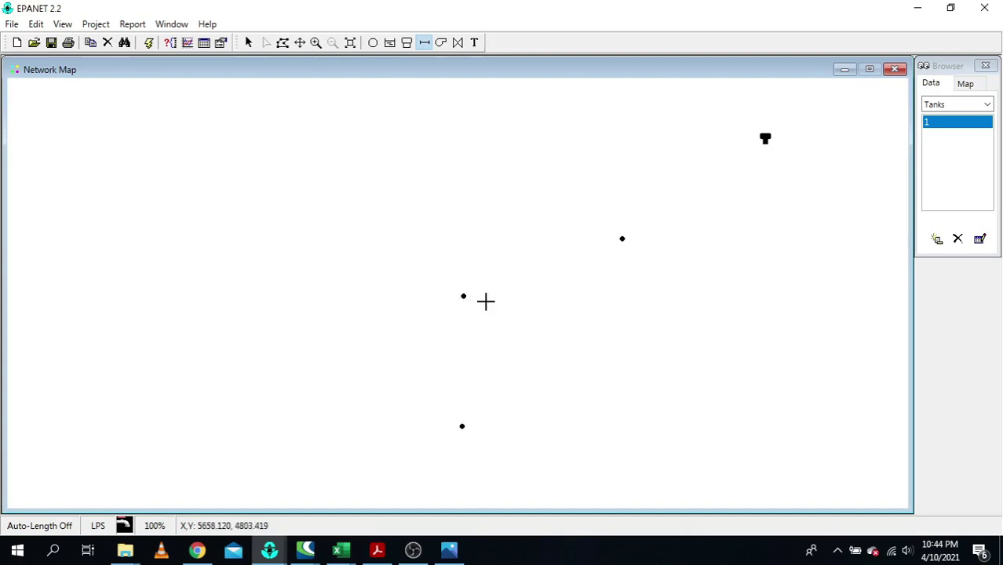
click(462, 425)
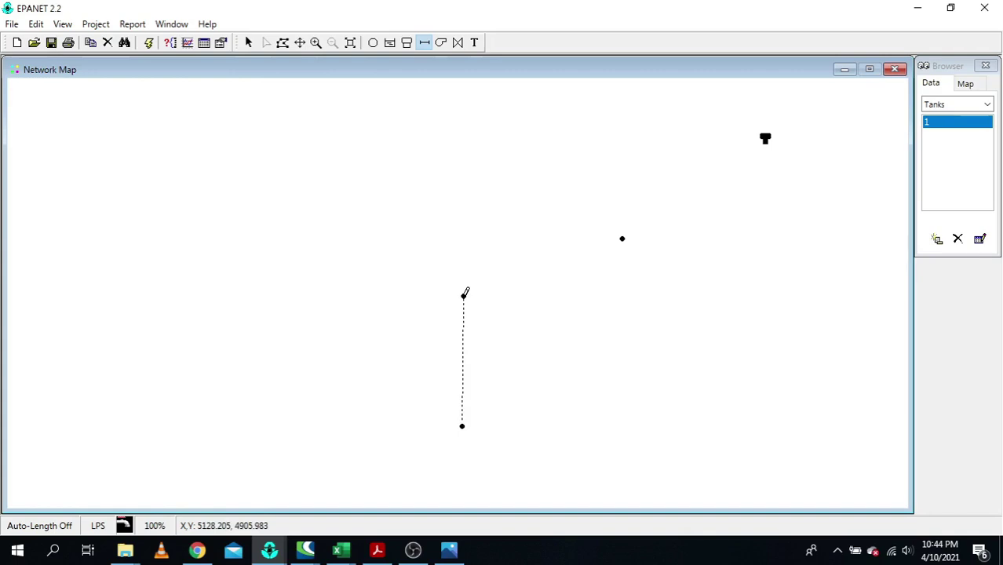
click(484, 282)
click(622, 238)
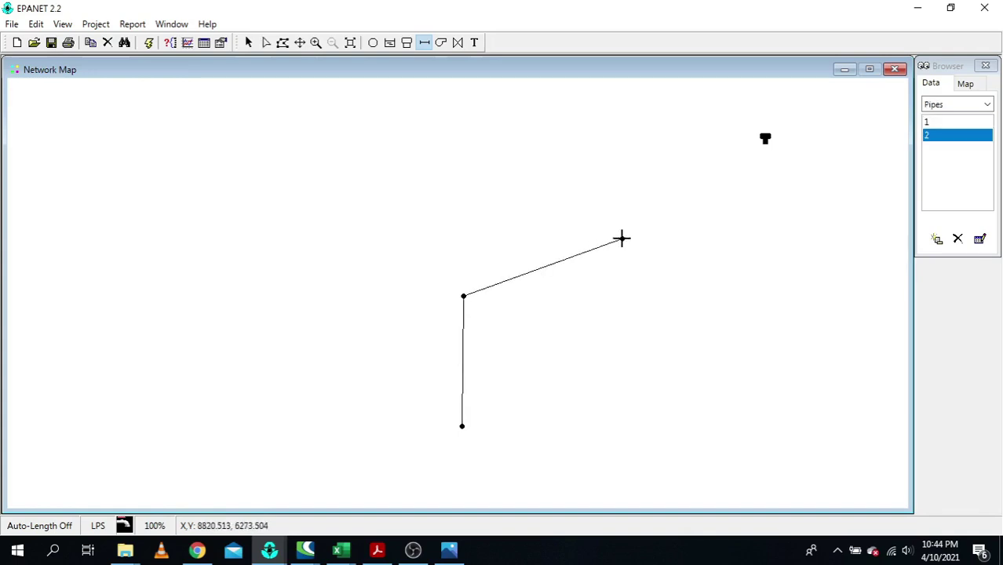
click(766, 139)
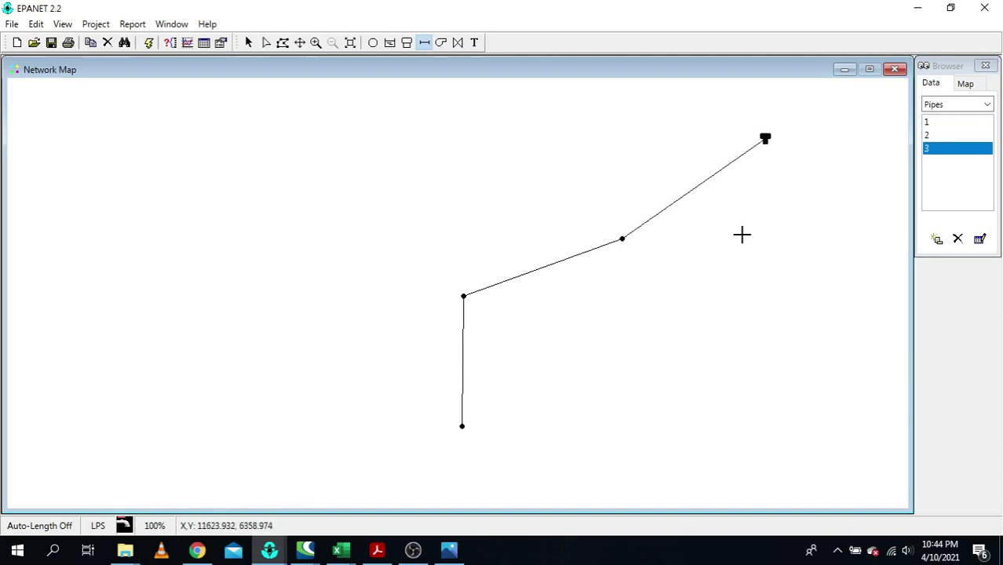
- Check the levels on the sketch and set the lowest junction's elevation to 100
click(449, 550)
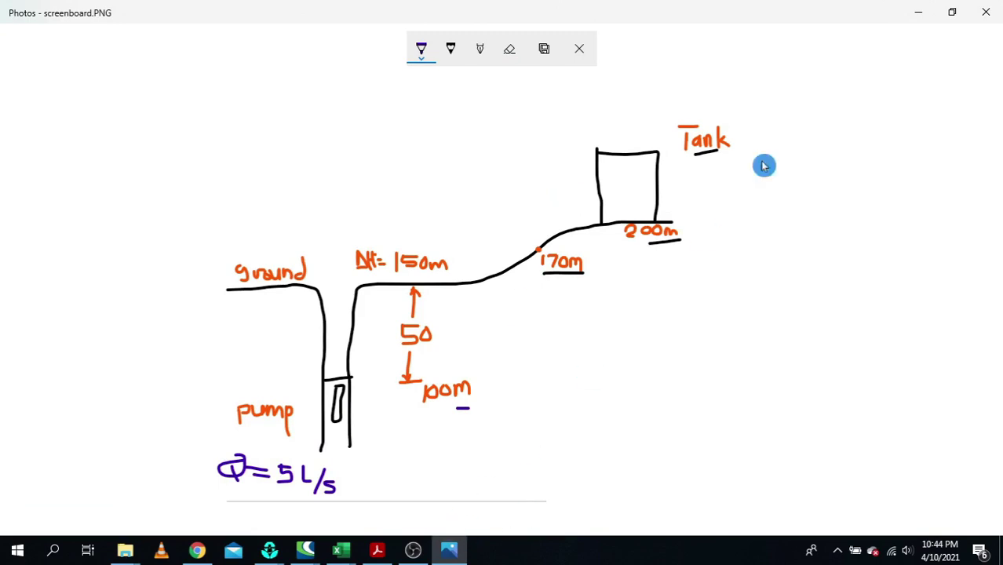
click(449, 549)
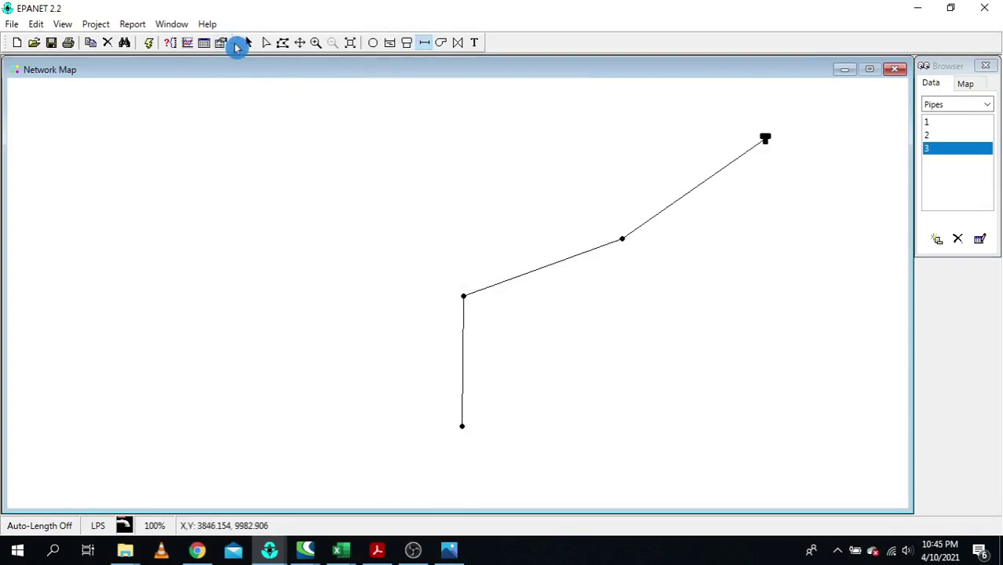
click(249, 44)
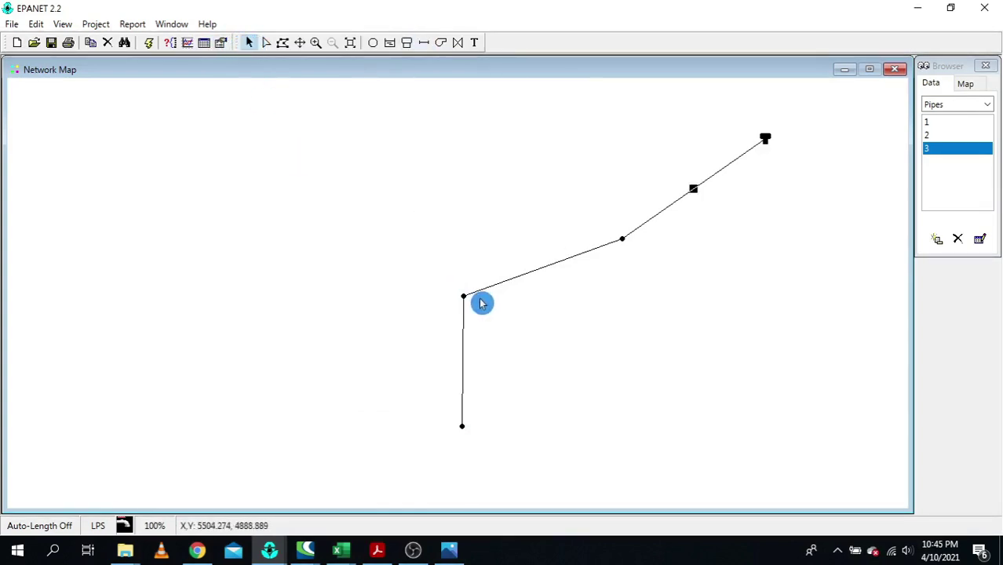
double_click(464, 433)
click(527, 277)
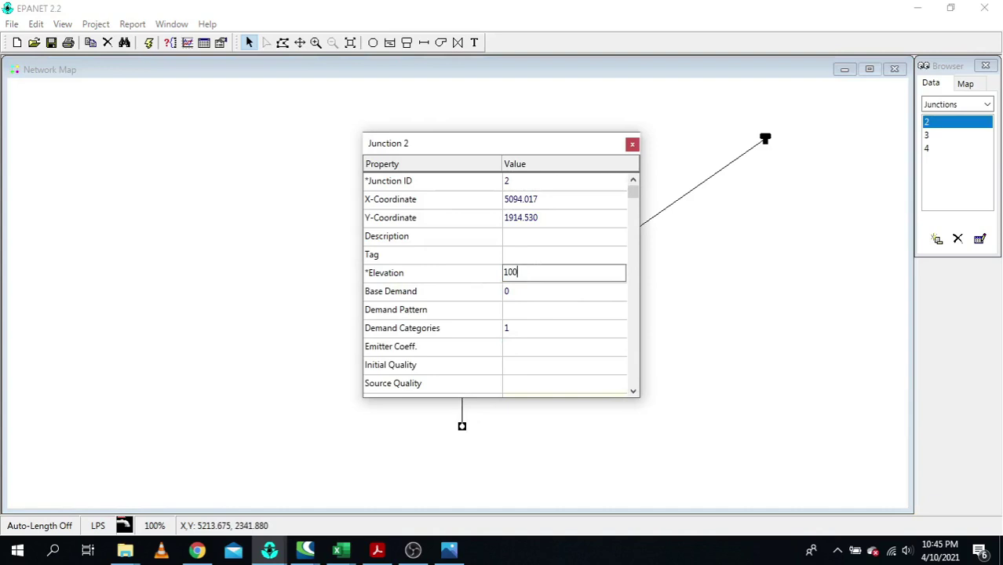
text(100)
click(632, 144)
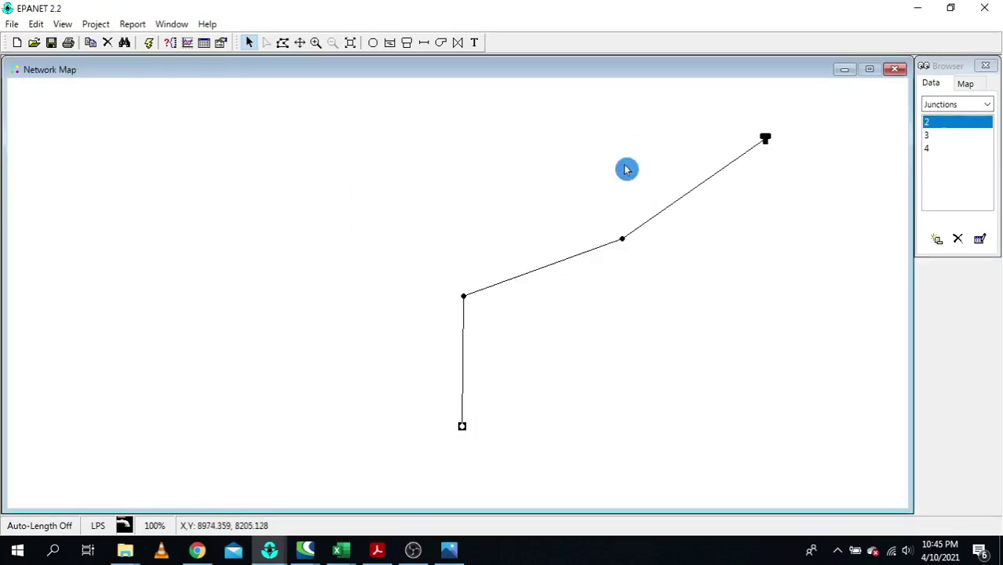
- Set junction 3's elevation to 150, checking the ground level against the sketch
double_click(464, 303)
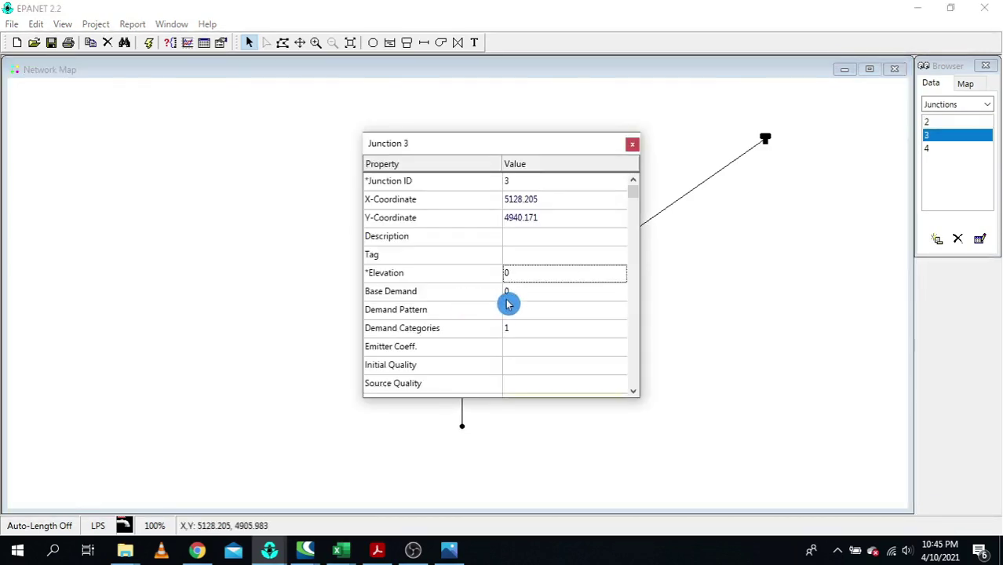
click(514, 274)
text(150)
click(449, 549)
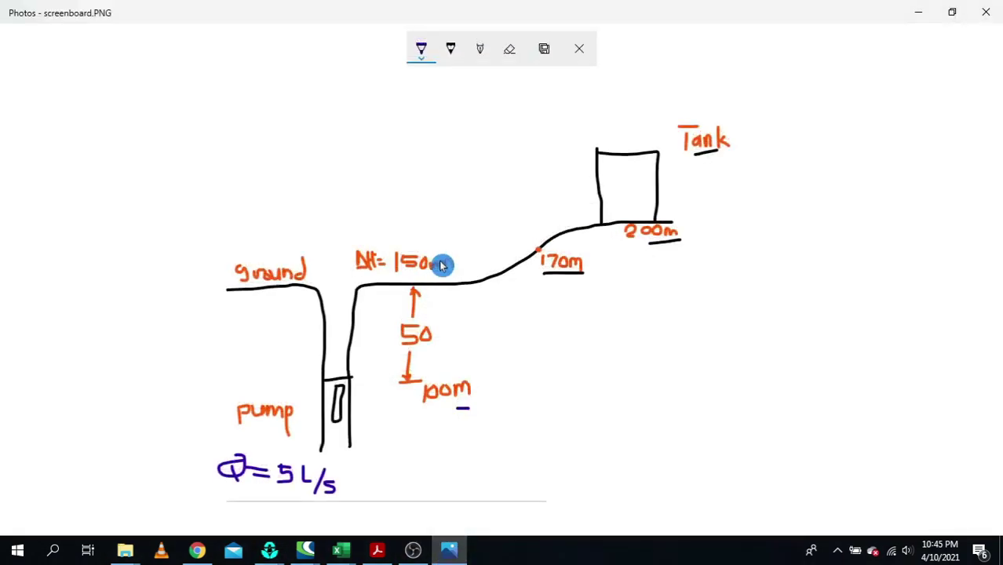
click(919, 12)
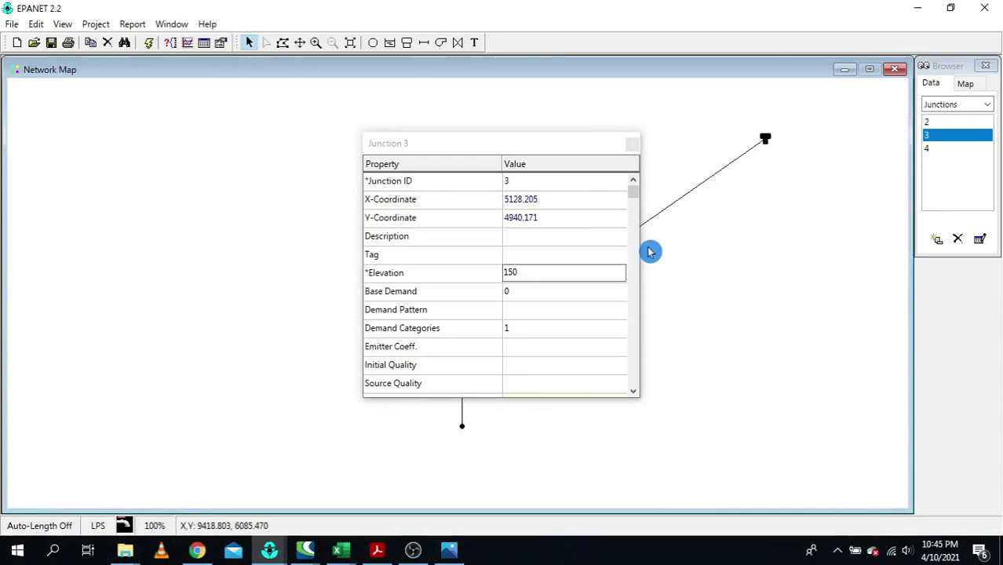
click(631, 144)
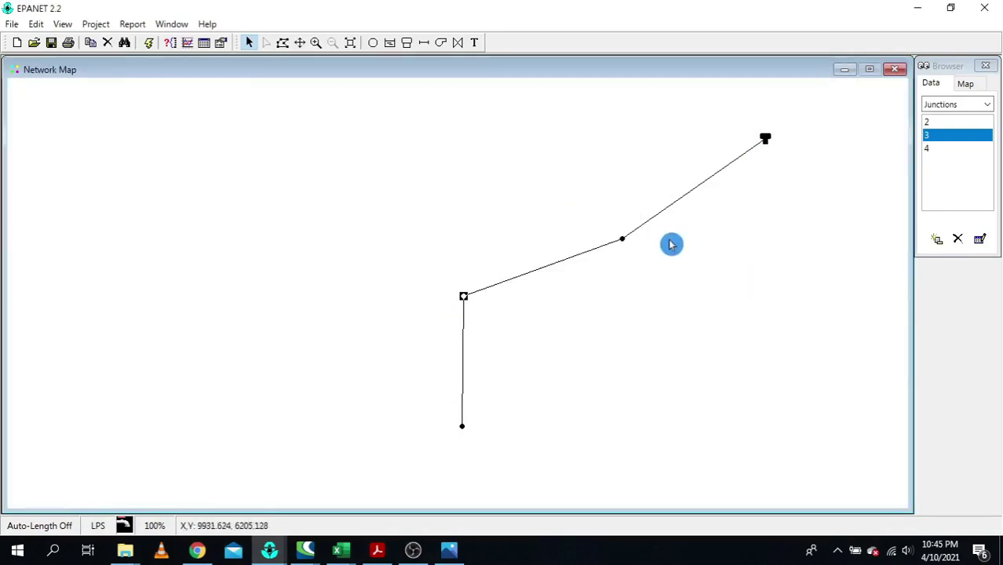
- Set the elevation of junction 4 to 170 and the tank's elevation to 200
double_click(623, 240)
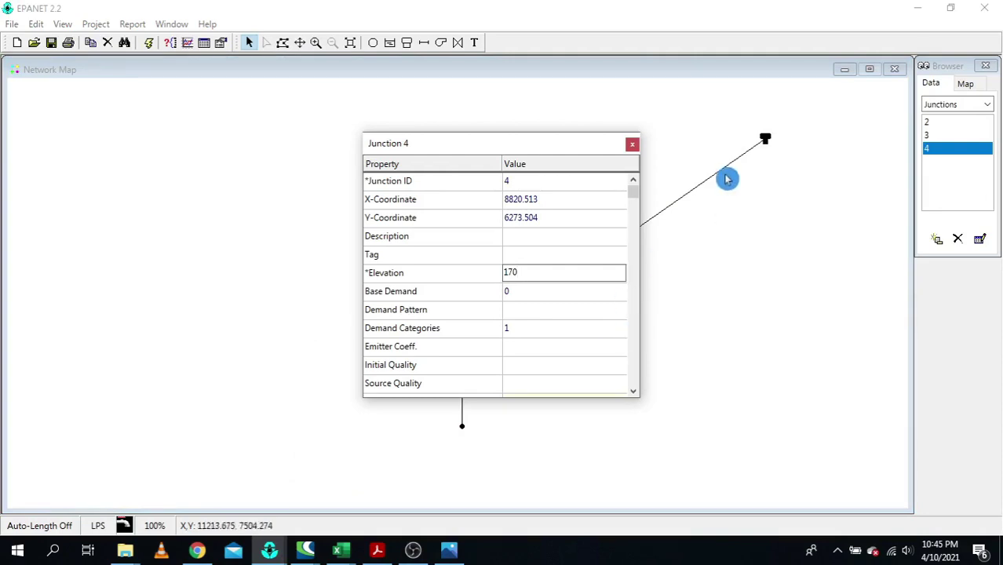
double_click(766, 139)
click(522, 273)
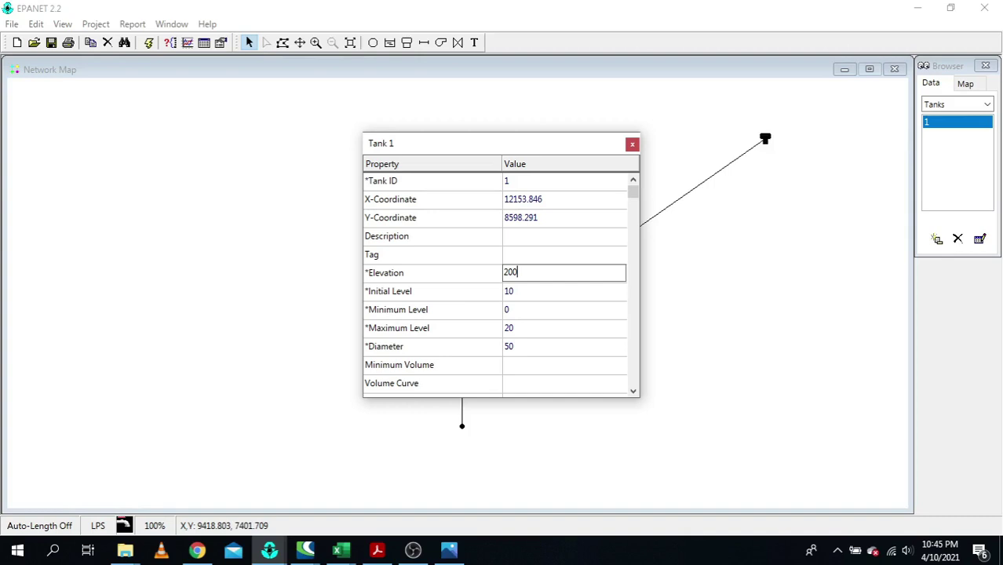
click(634, 145)
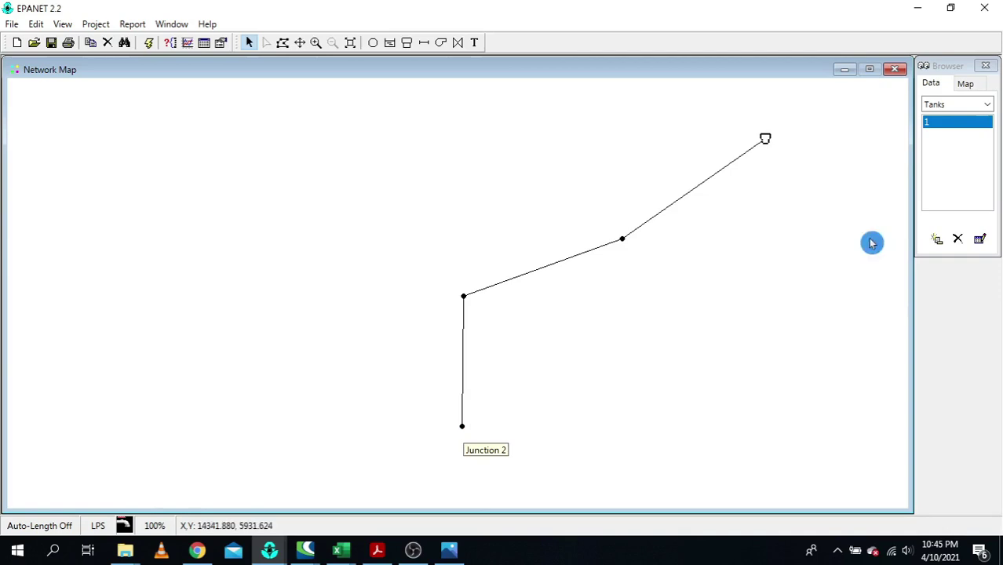
- Set the base demand of the lowest junction to -5 to represent the pumped inflow
double_click(463, 433)
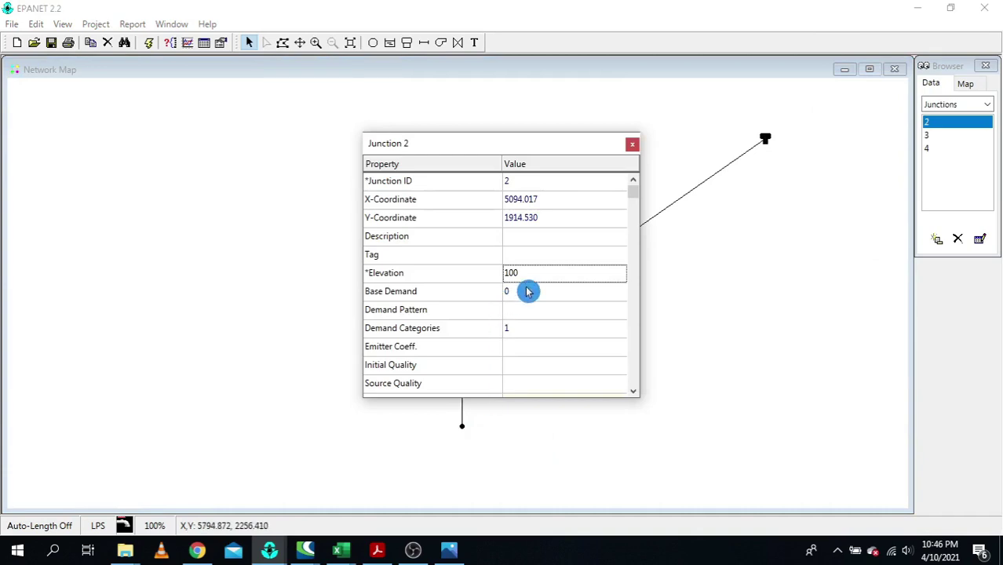
click(524, 294)
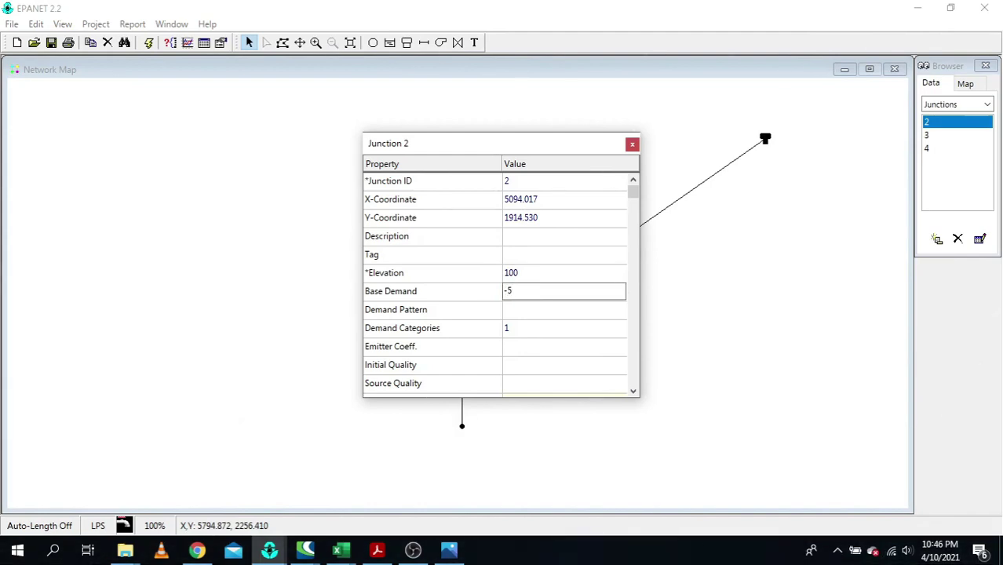
click(634, 147)
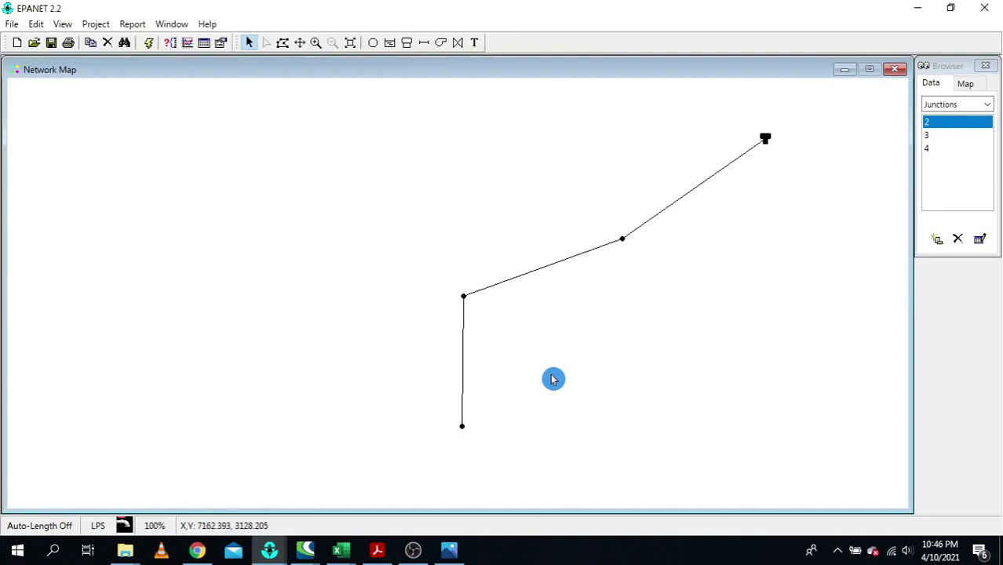
- Check the properties of junctions 3 and 4 for their elevation and base demand
click(462, 426)
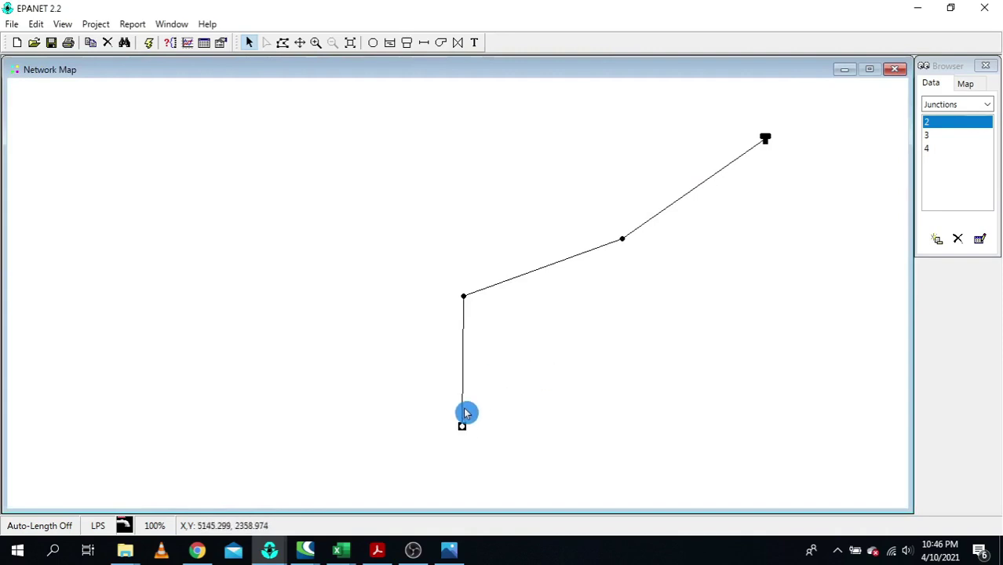
double_click(465, 300)
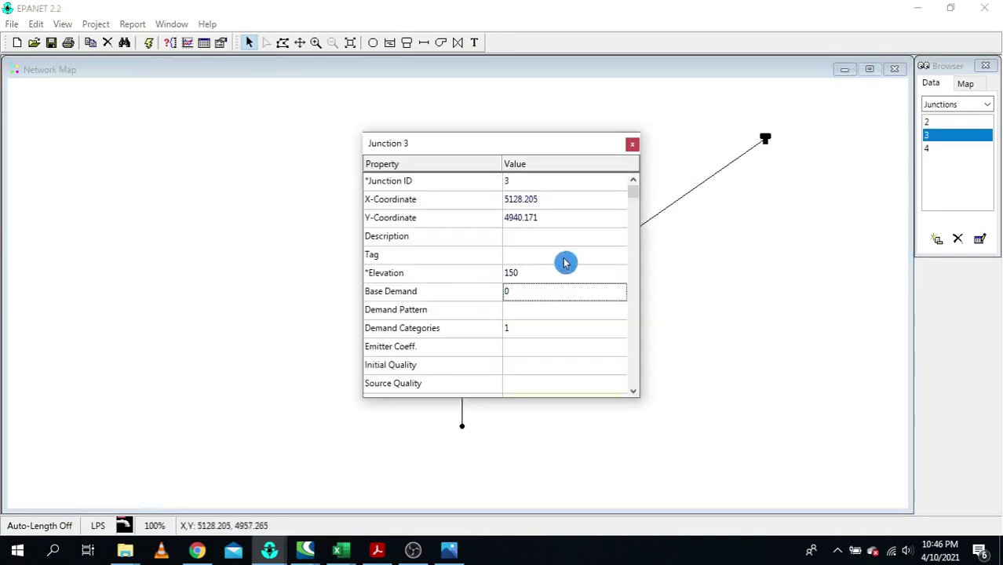
click(630, 146)
double_click(622, 239)
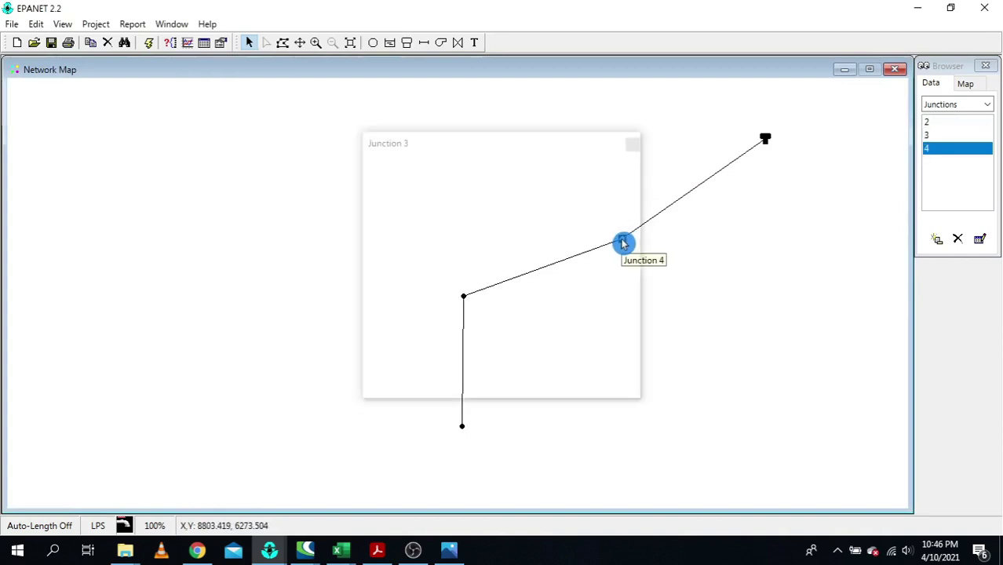
click(636, 147)
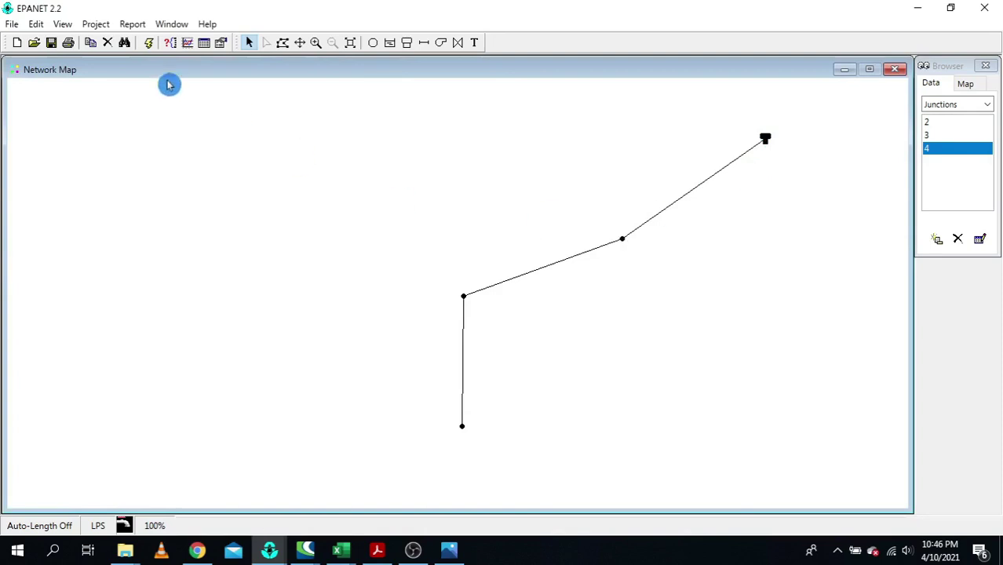
- Review the project's hydraulic defaults for the flow units and headloss formula
click(99, 26)
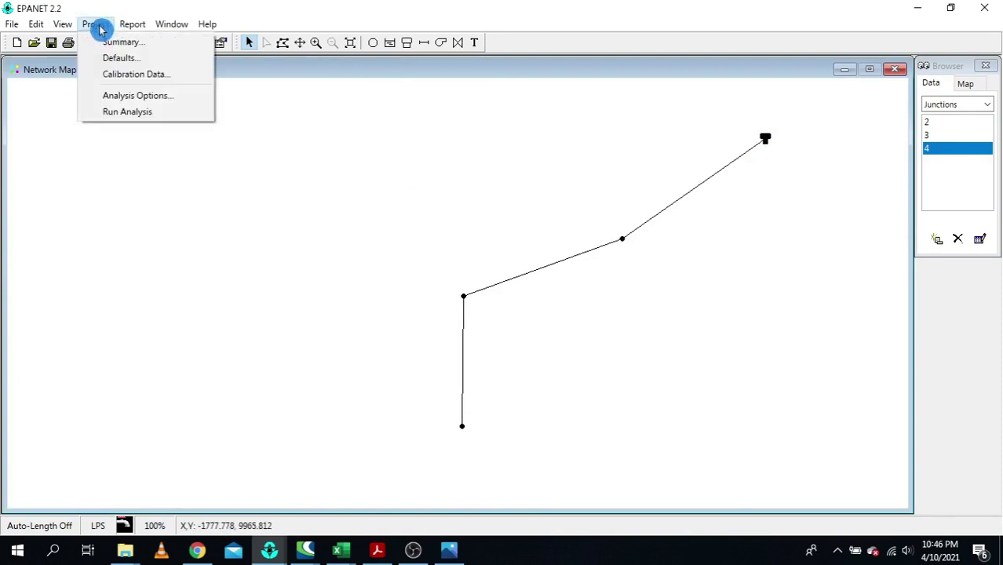
click(139, 58)
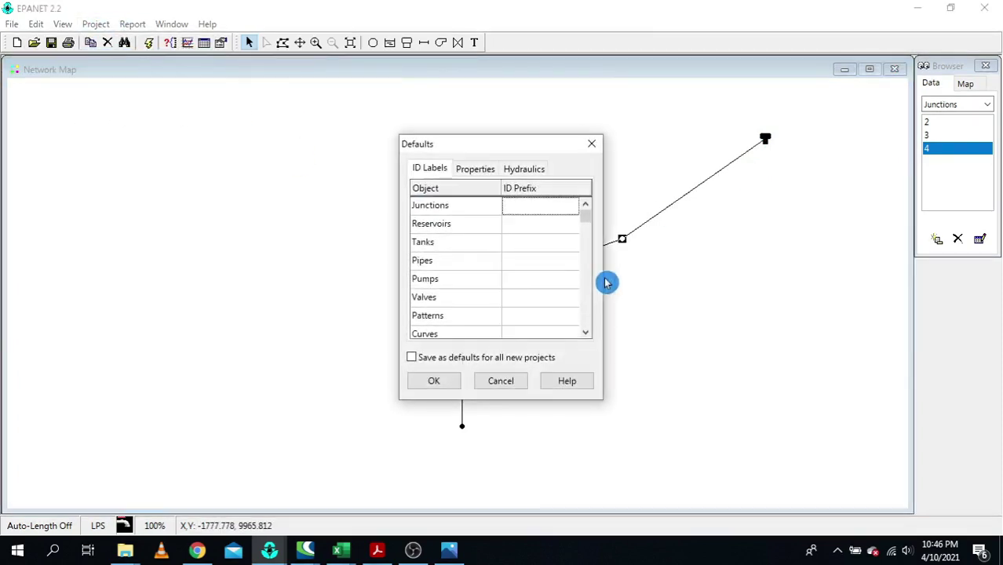
click(479, 170)
click(524, 170)
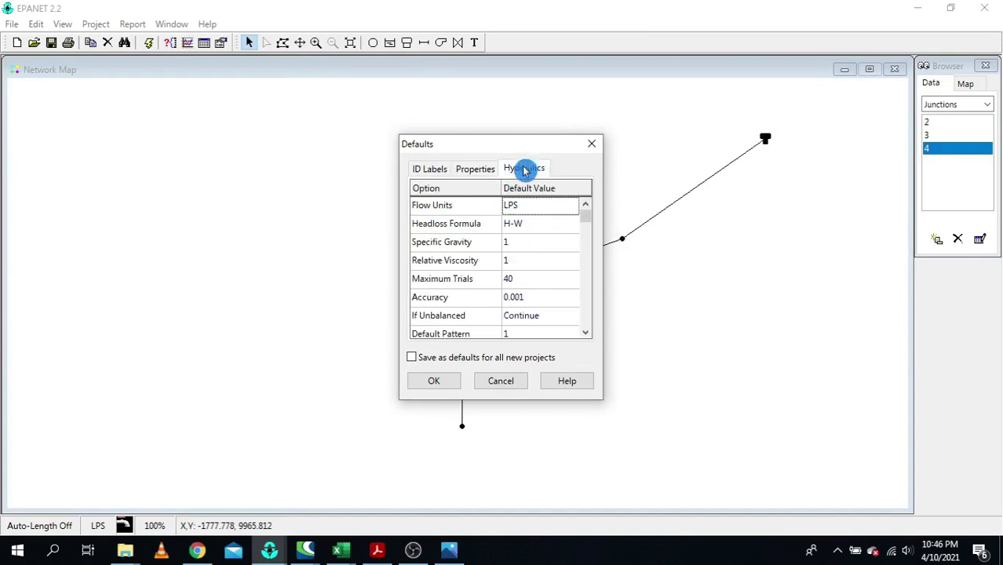
click(436, 205)
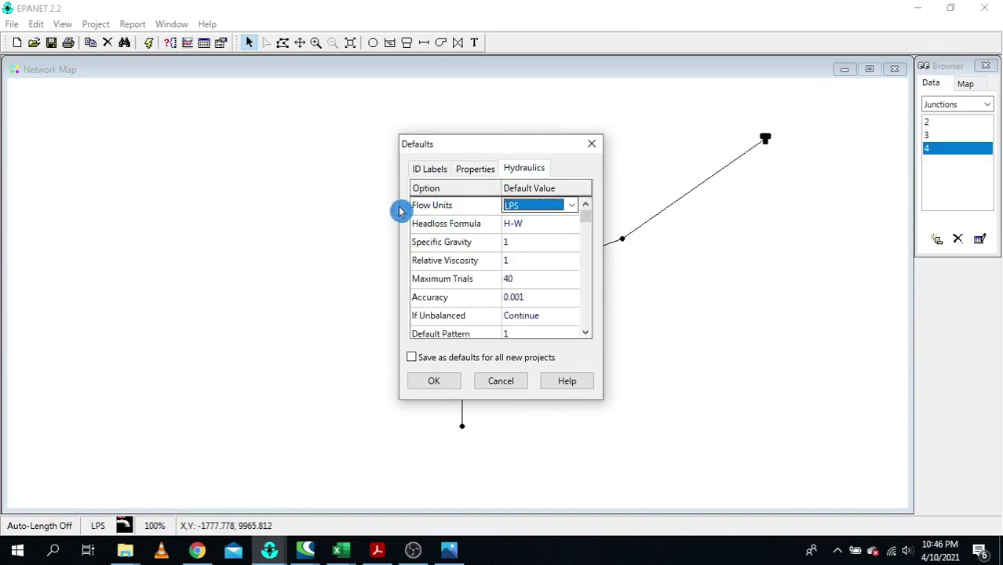
click(425, 225)
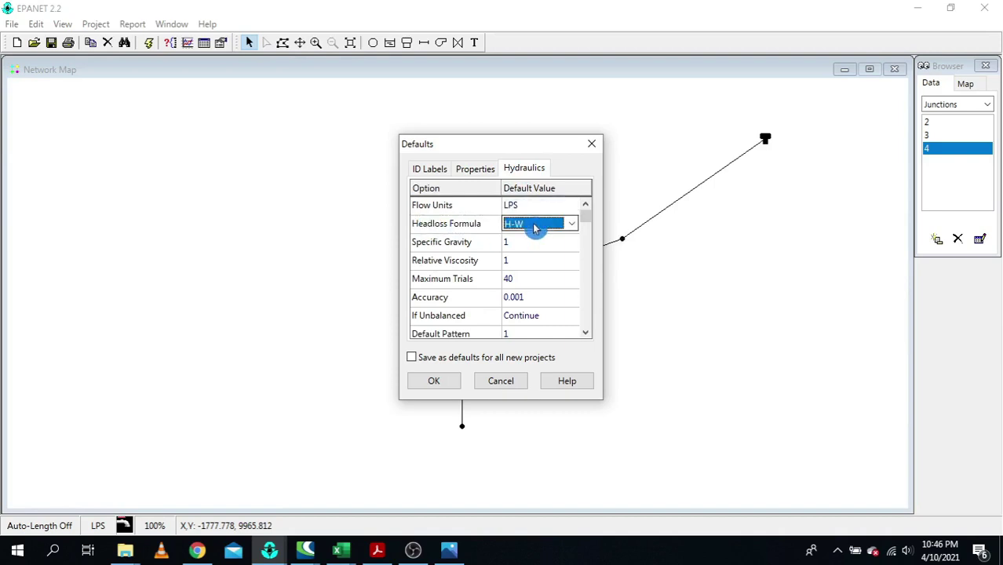
click(592, 149)
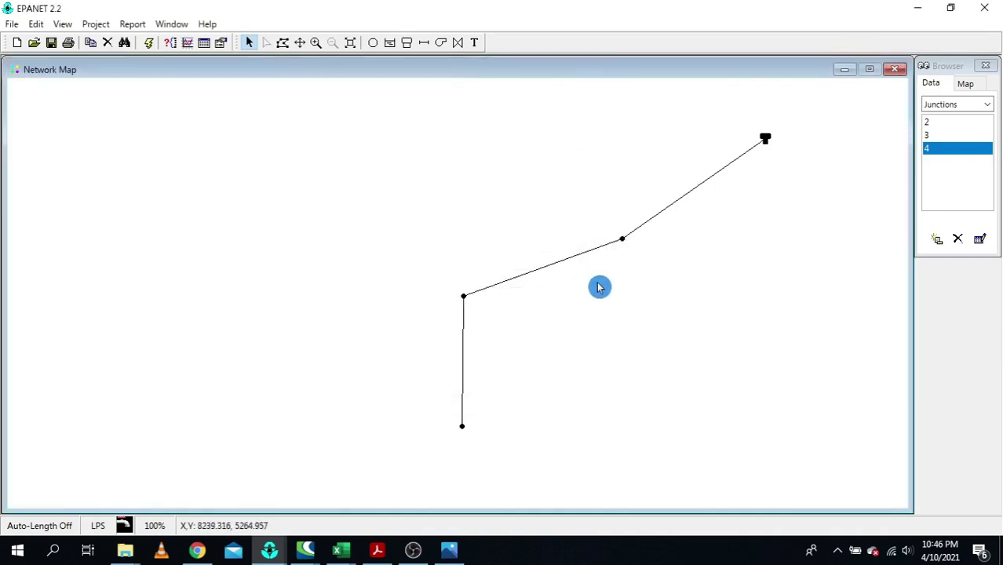
- Configure the map to display node and link values and to draw flow arrows in the Filled style
right_click(776, 265)
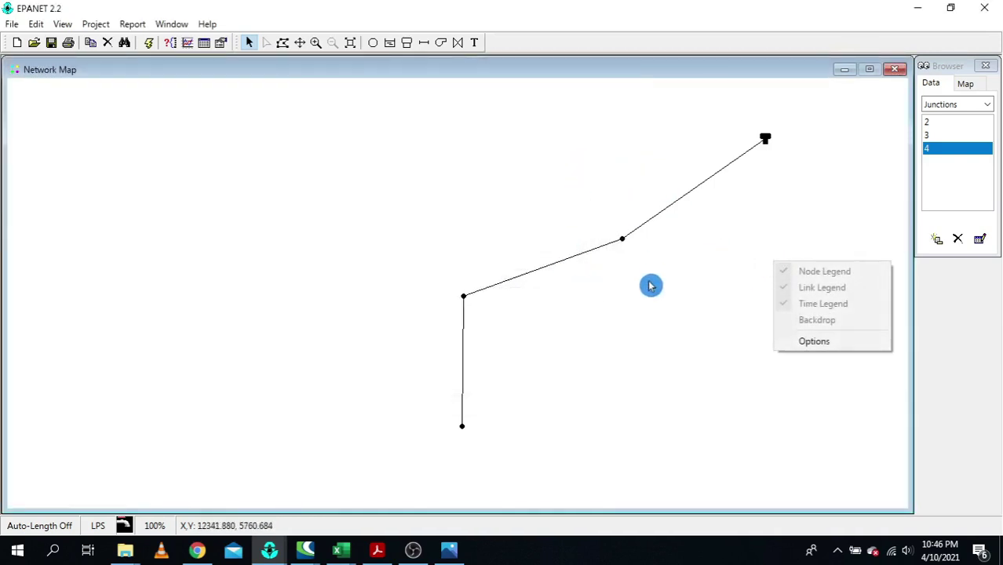
click(817, 346)
drag(502, 160, 606, 146)
click(521, 250)
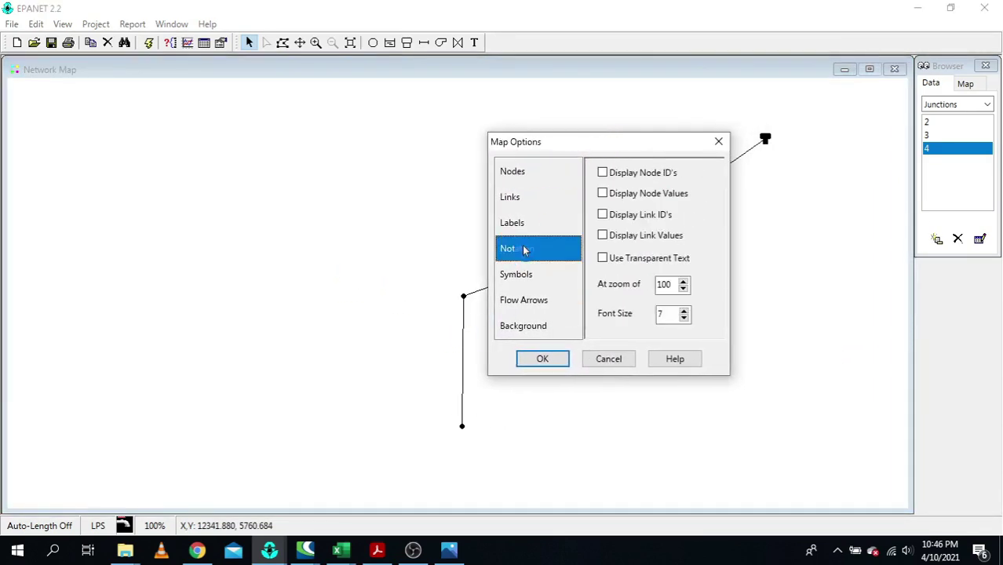
click(602, 236)
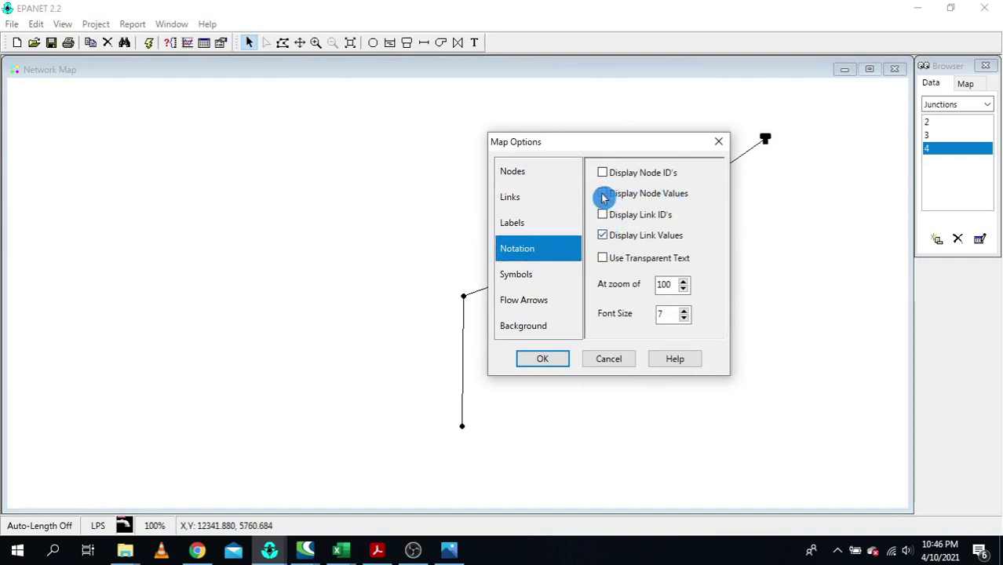
click(544, 276)
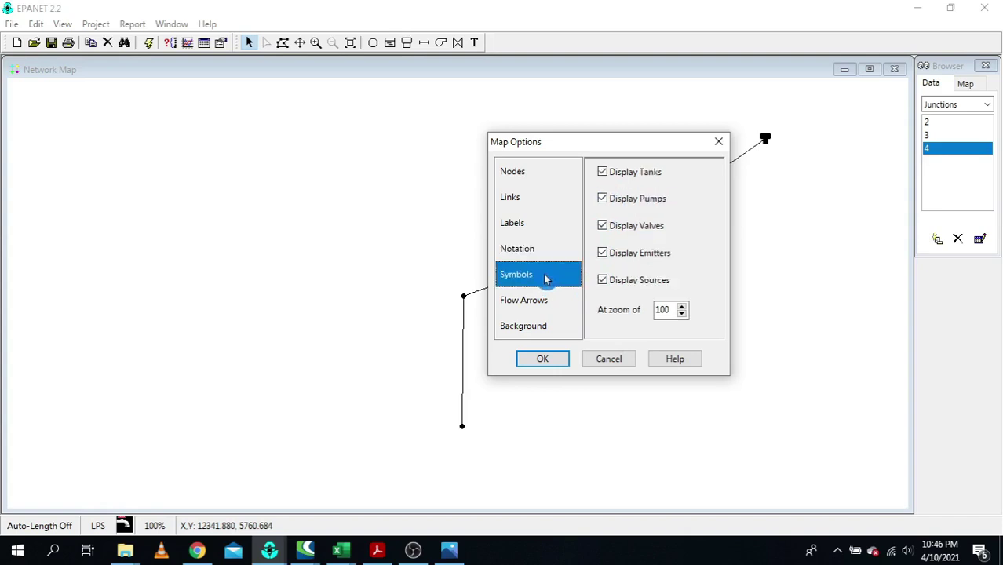
click(542, 306)
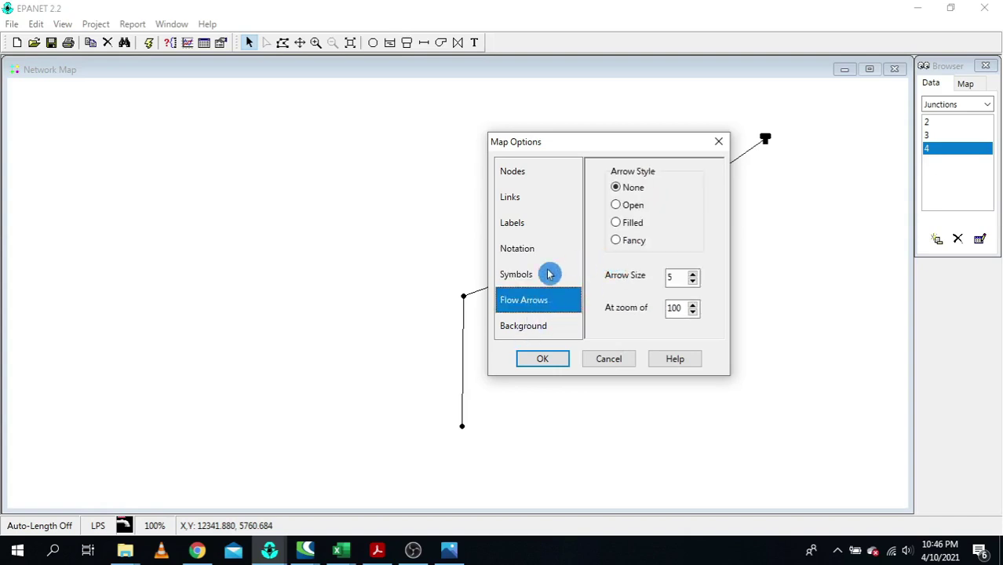
click(616, 227)
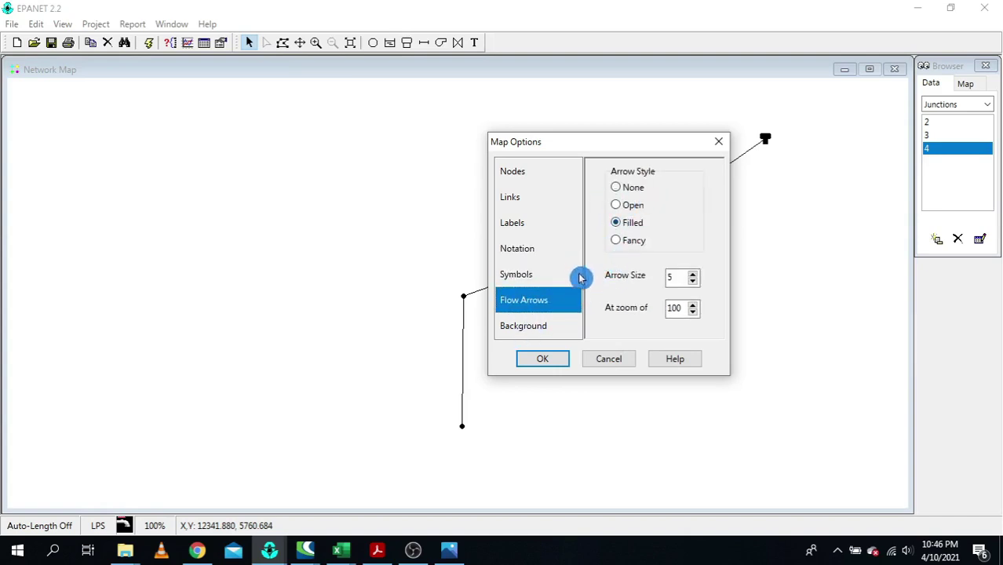
click(544, 361)
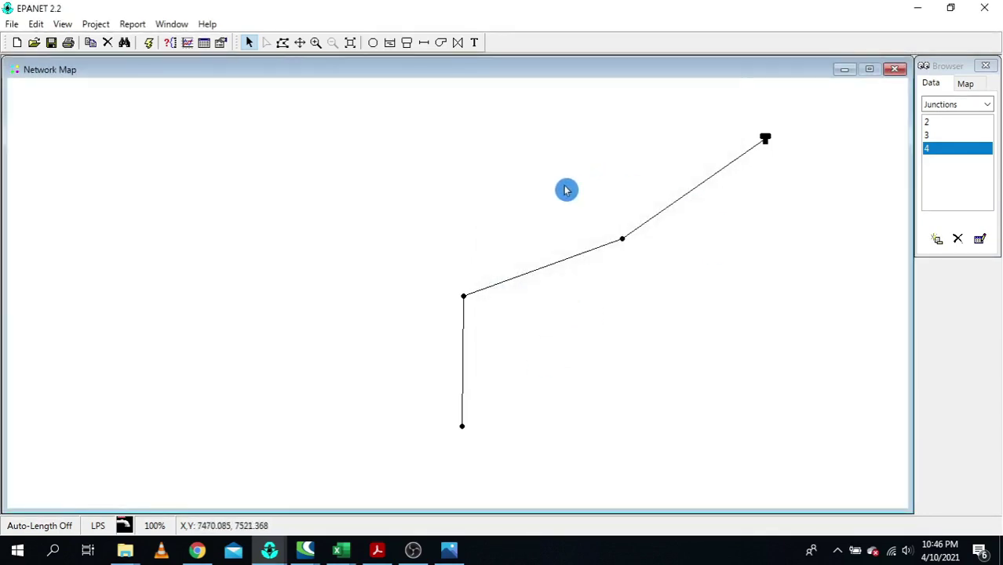
click(453, 178)
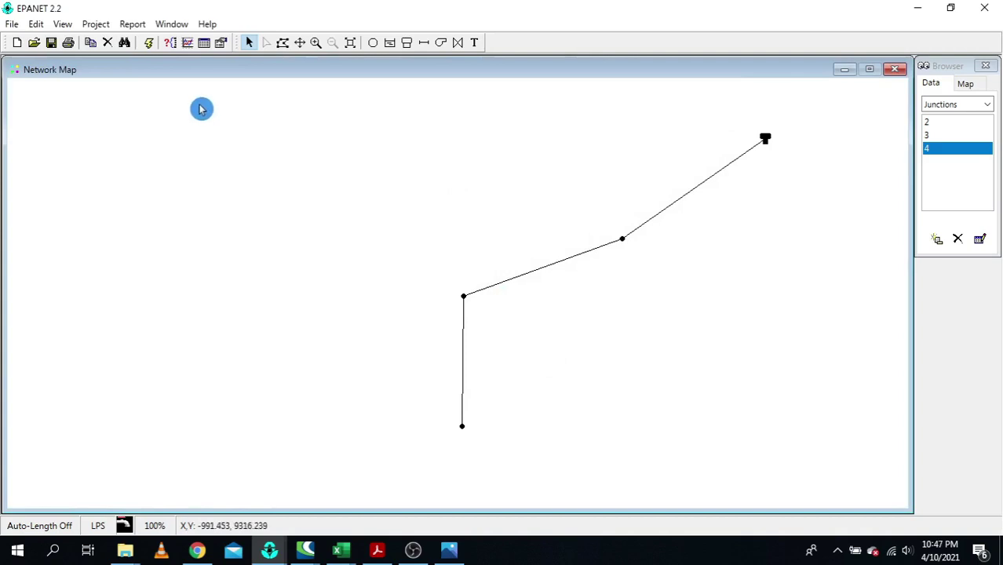
- Run the hydraulic analysis and display pressure at the nodes on the network map
click(149, 43)
click(501, 293)
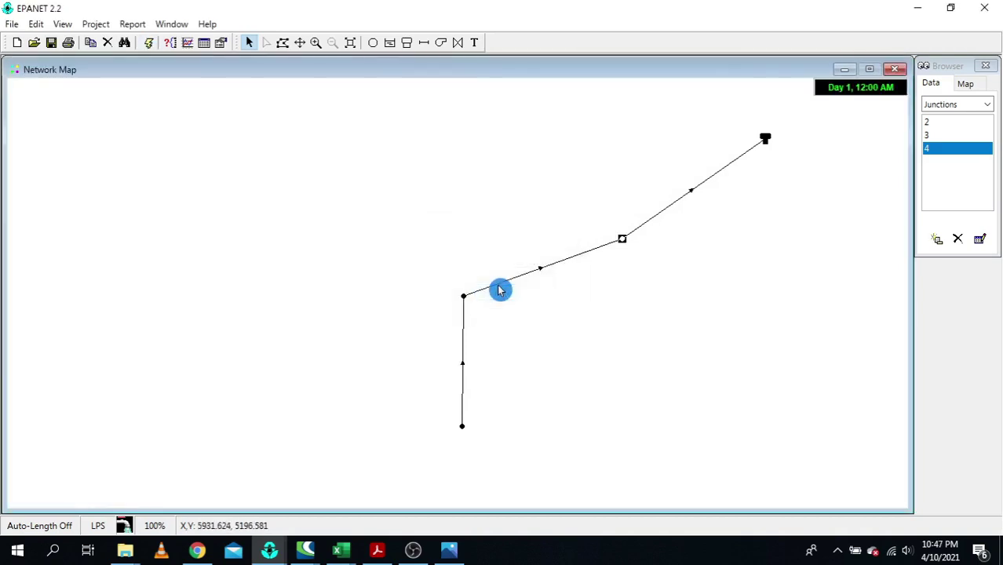
click(965, 89)
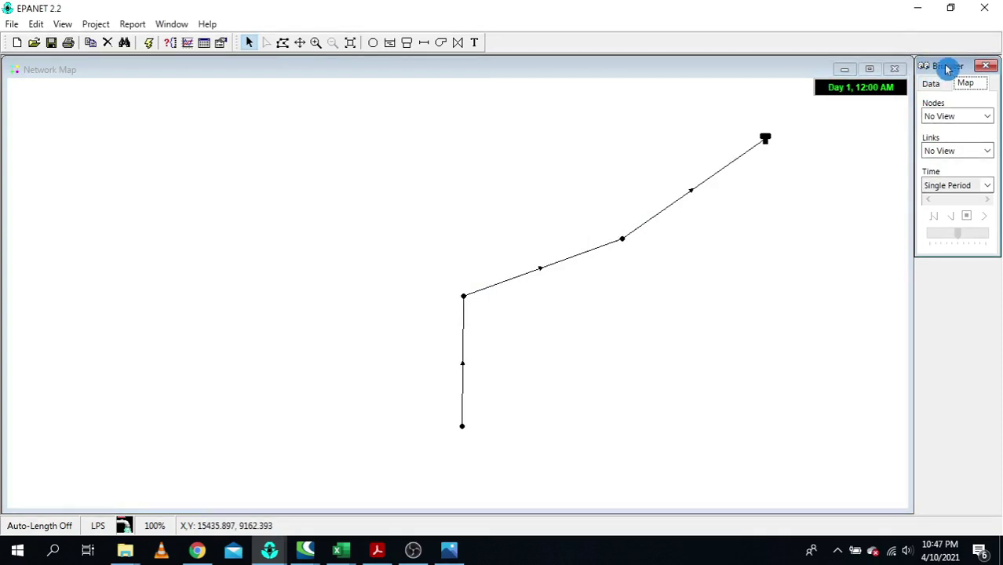
click(961, 120)
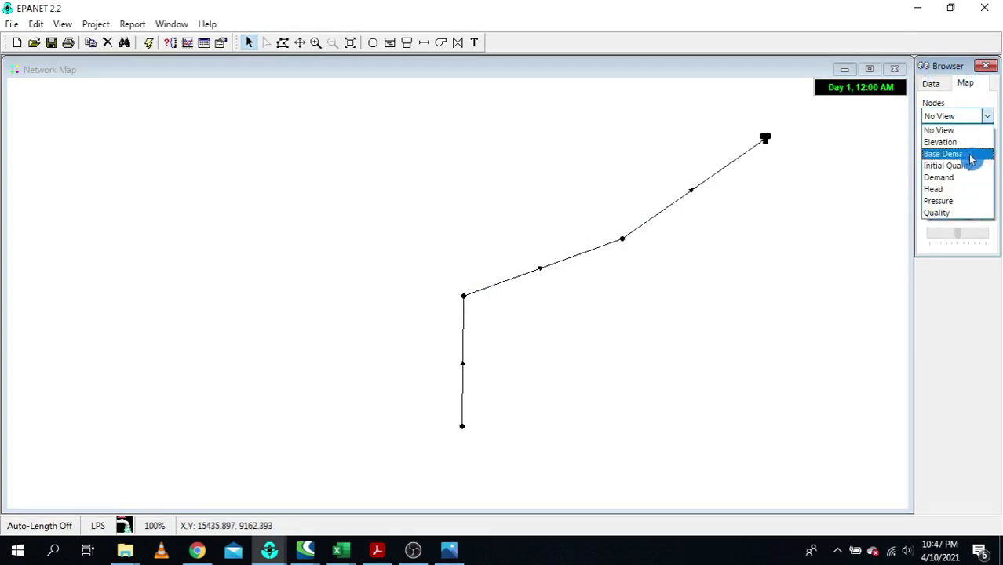
click(956, 201)
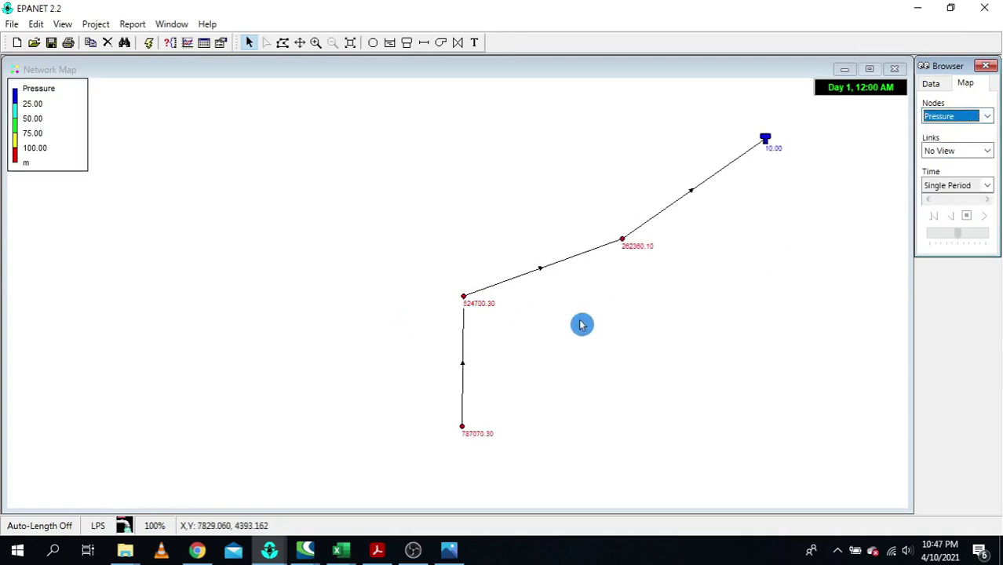
click(622, 239)
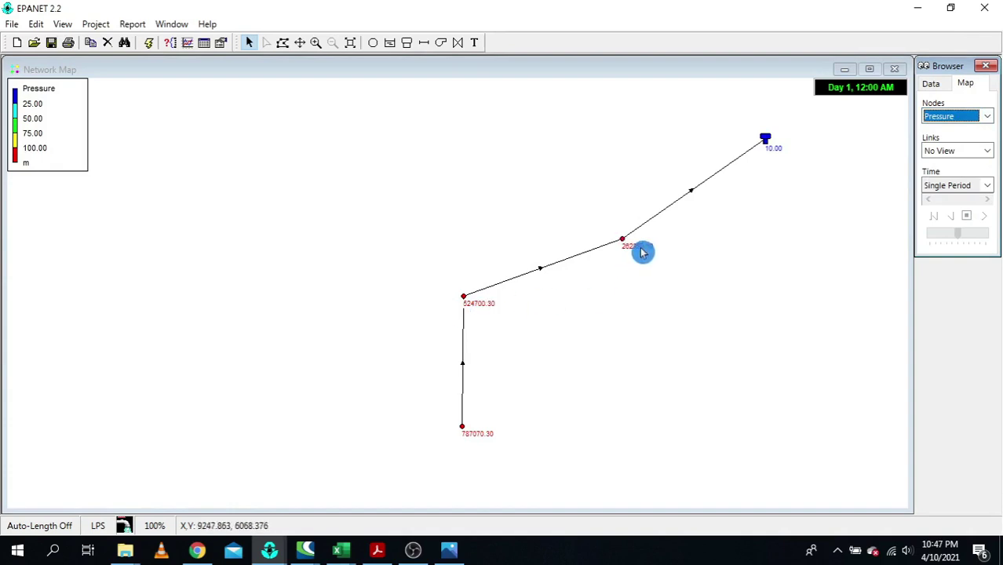
- Check pipe 1's diameter and the lowest junction's base demand to find the cause of the excessive pressures
double_click(463, 369)
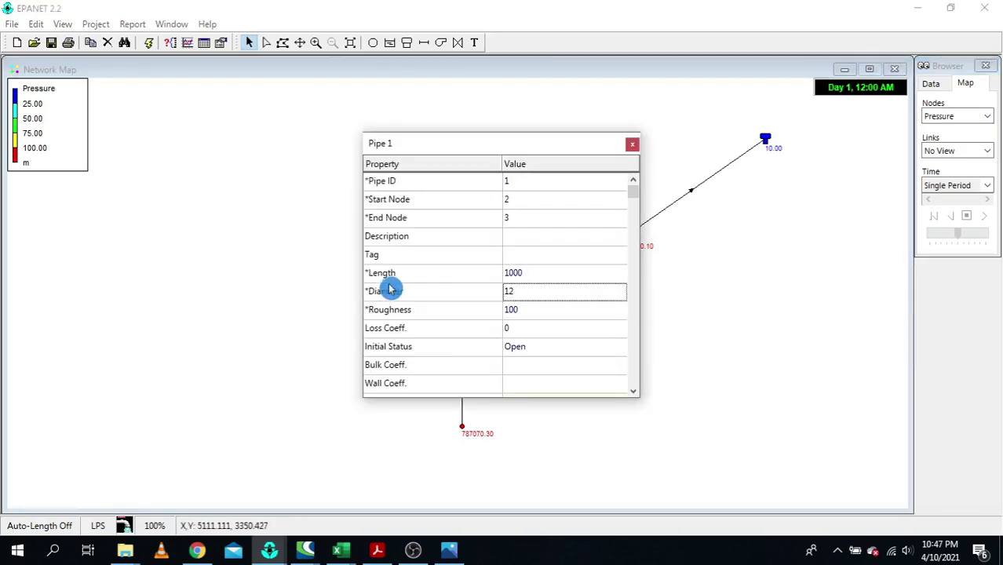
click(549, 292)
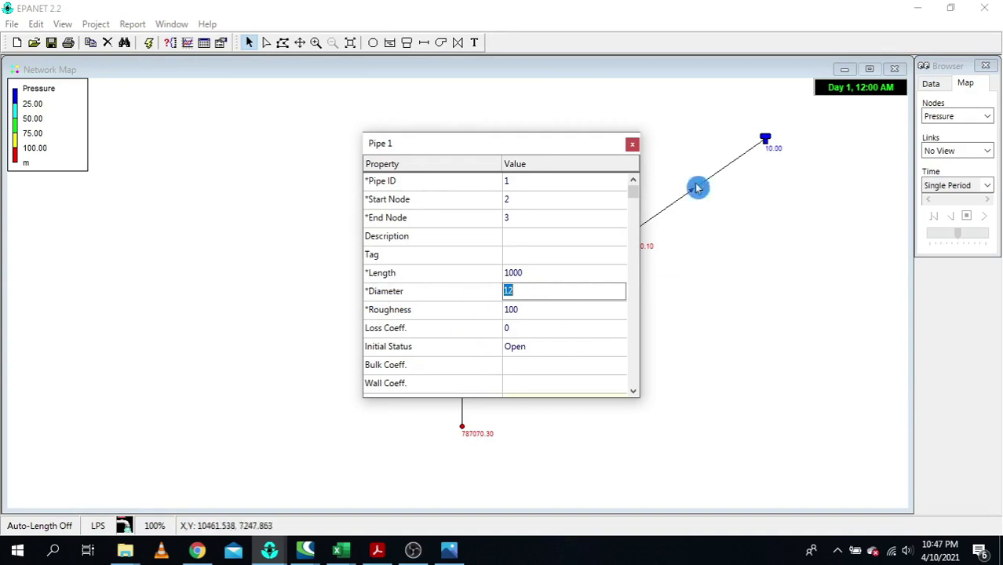
click(632, 143)
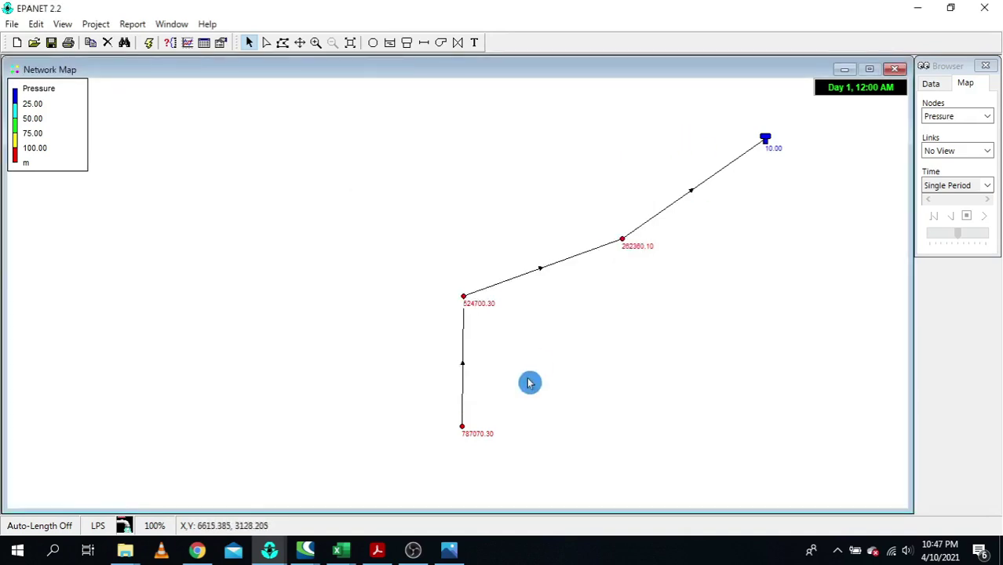
double_click(463, 430)
click(520, 292)
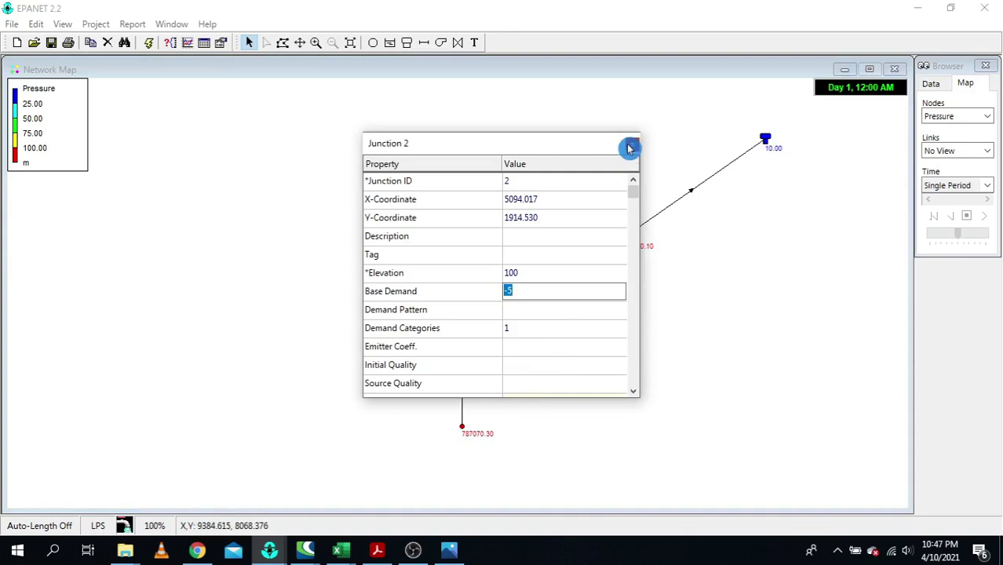
click(631, 147)
- Set the diameter of pipe 1, between junctions 2 and 3, to about 45
double_click(466, 346)
click(542, 291)
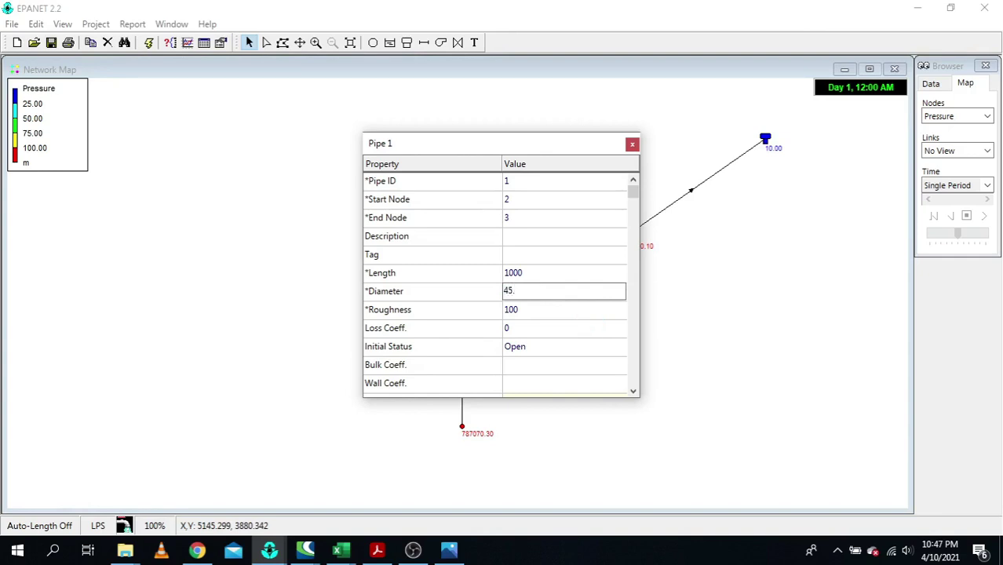
click(632, 144)
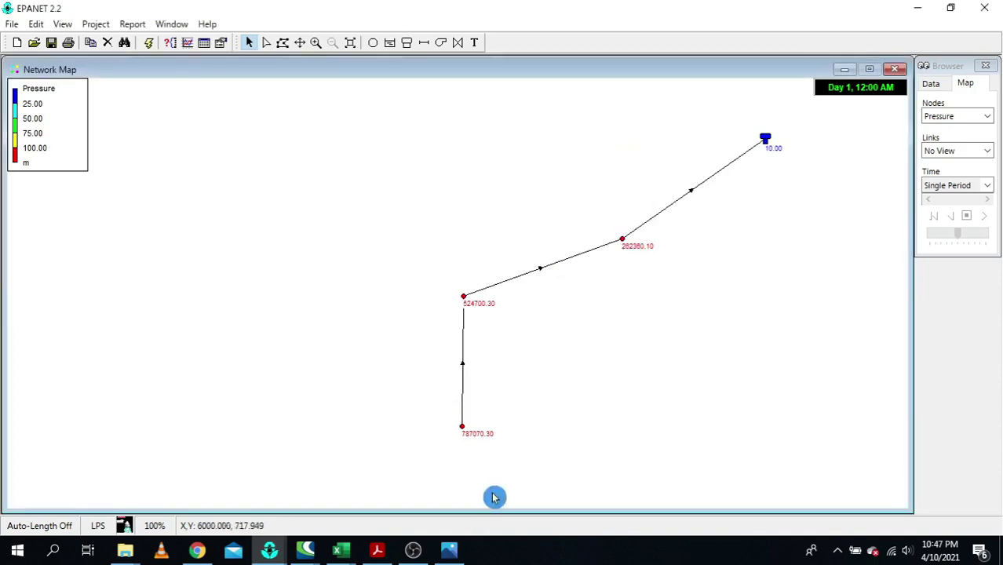
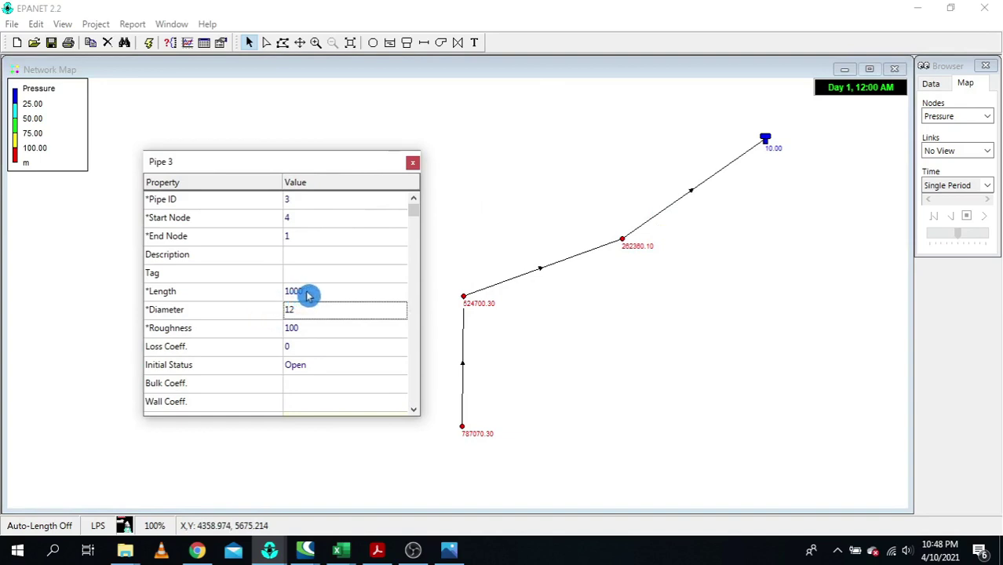
- Set the diameter of pipe 3, between junction 4 and the tank, to 75
click(309, 293)
click(318, 310)
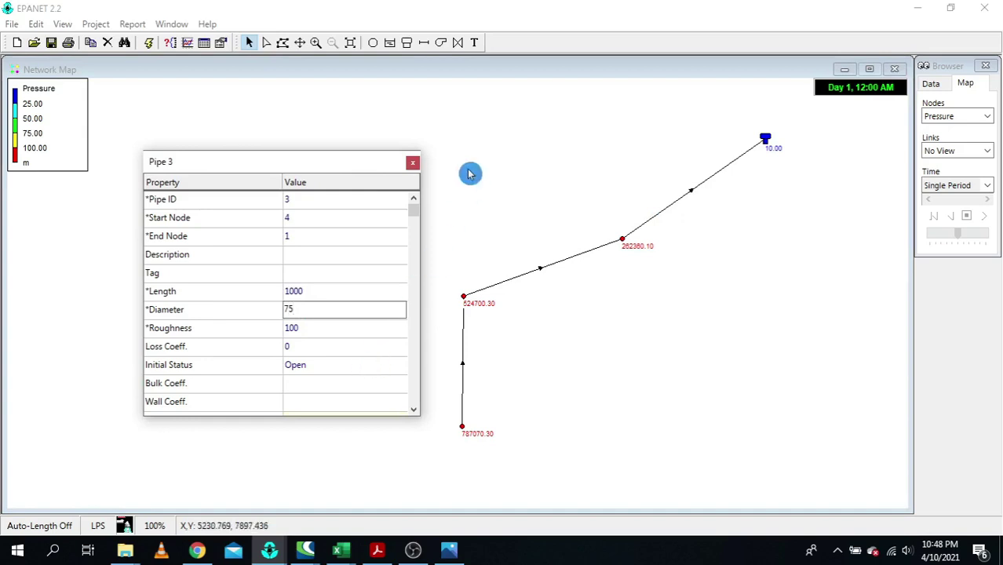
click(412, 162)
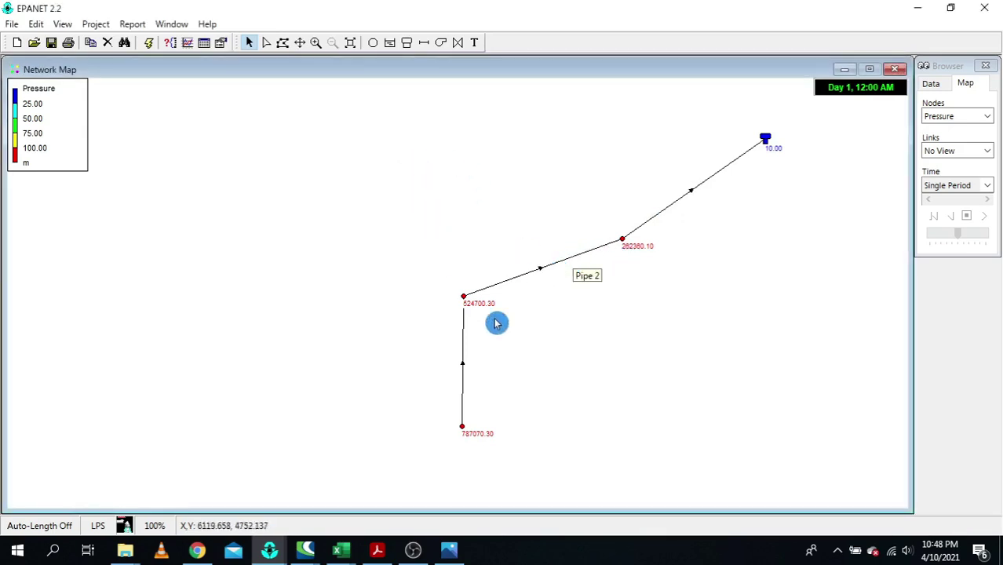
- Check the sketch for the riser height and set the length of pipe 1, between junctions 2 and 3, to 50
double_click(462, 364)
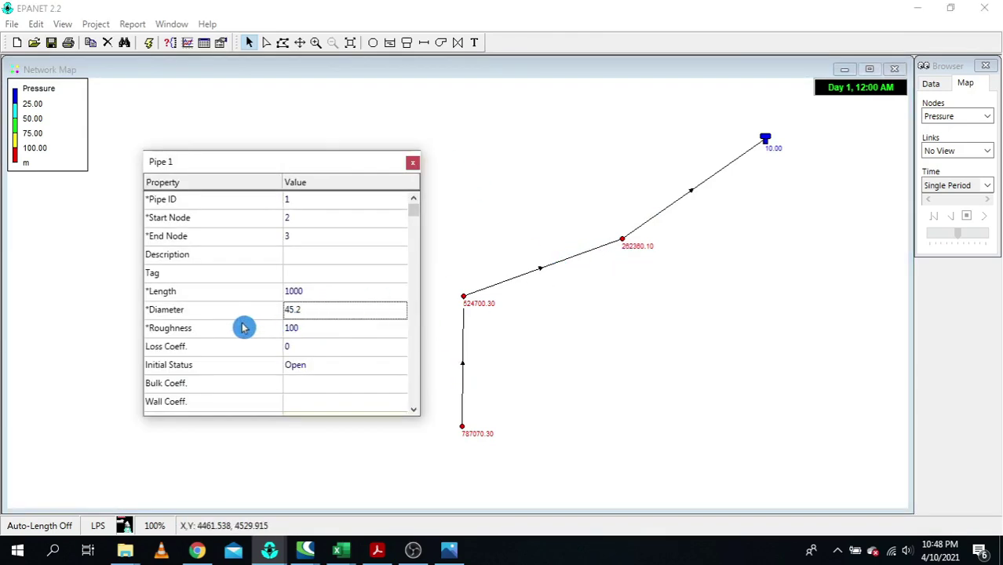
drag(307, 157, 277, 134)
click(452, 548)
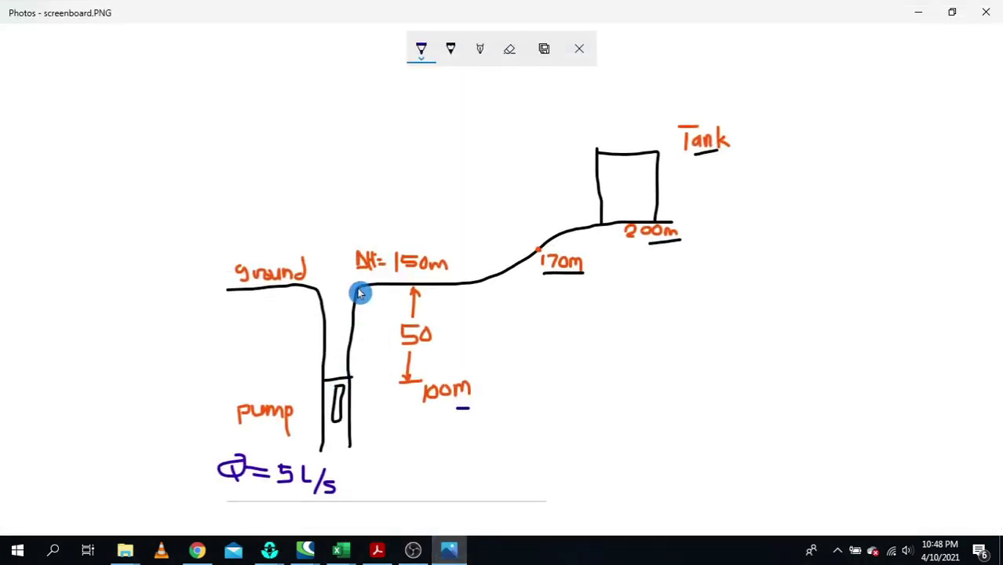
click(918, 12)
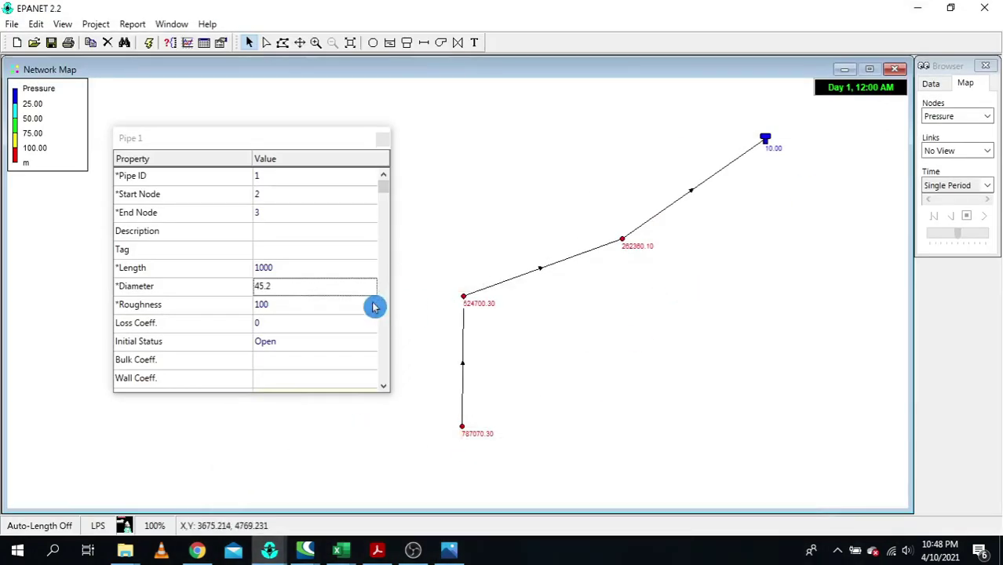
click(273, 274)
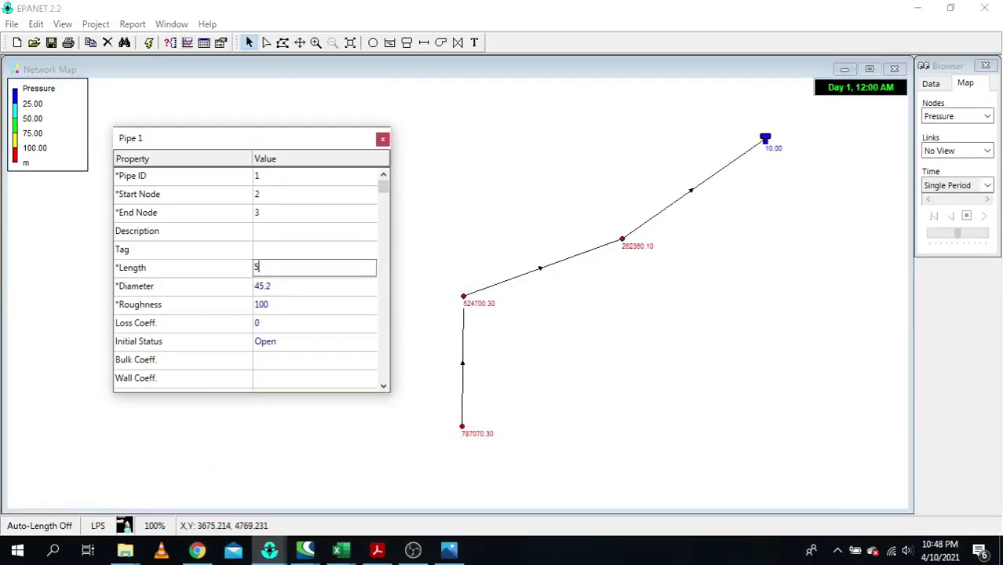
text(50)
- Set the lengths of pipe 2, between junctions 3 and 4, and pipe 3, up to the tank, to 150 each
click(539, 269)
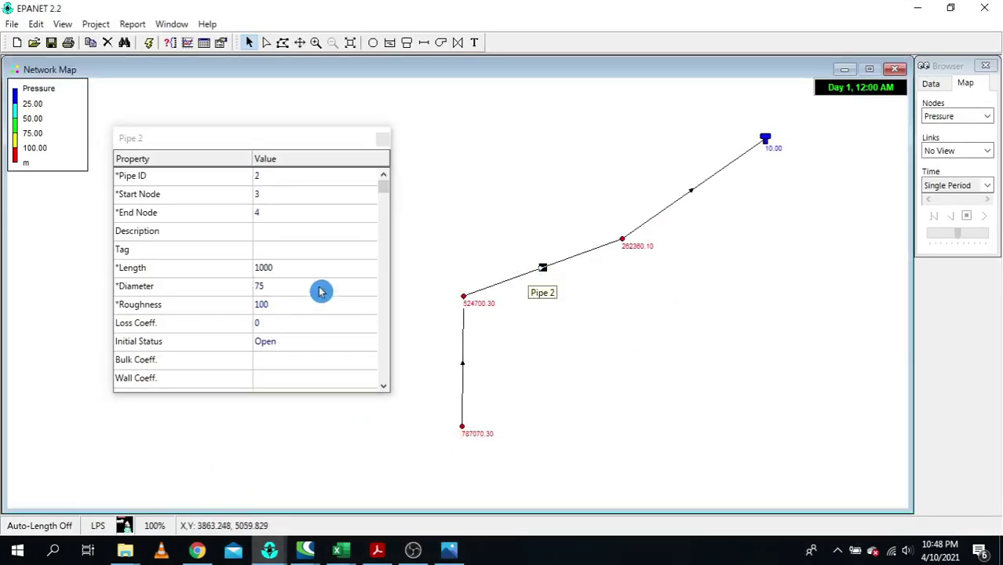
click(276, 268)
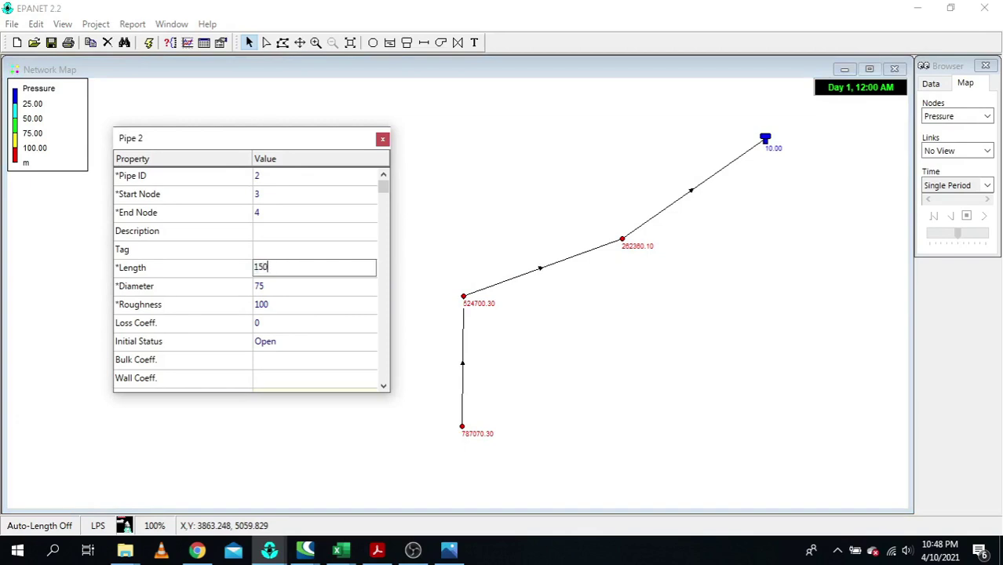
click(691, 201)
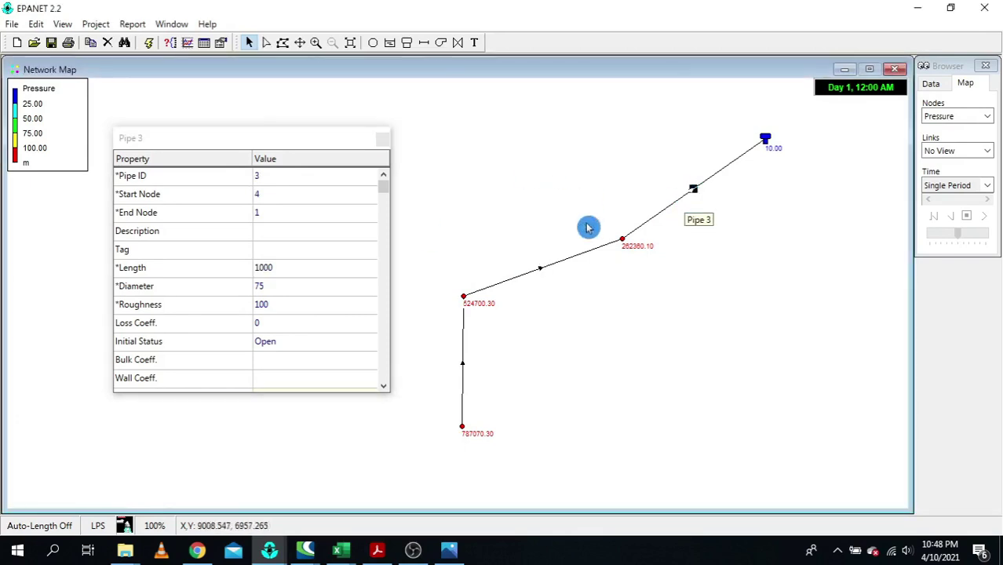
click(292, 267)
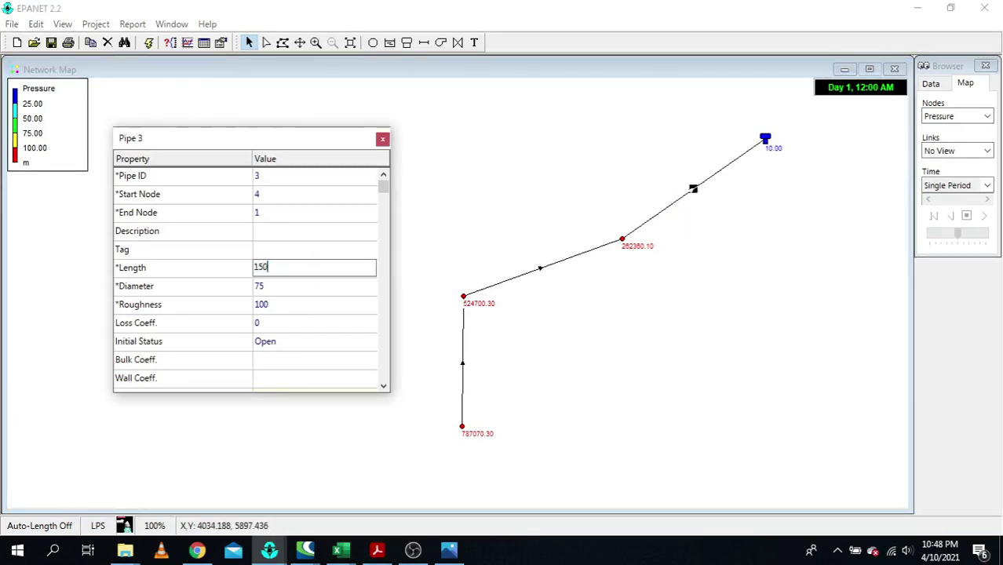
click(287, 293)
text(150)
click(382, 139)
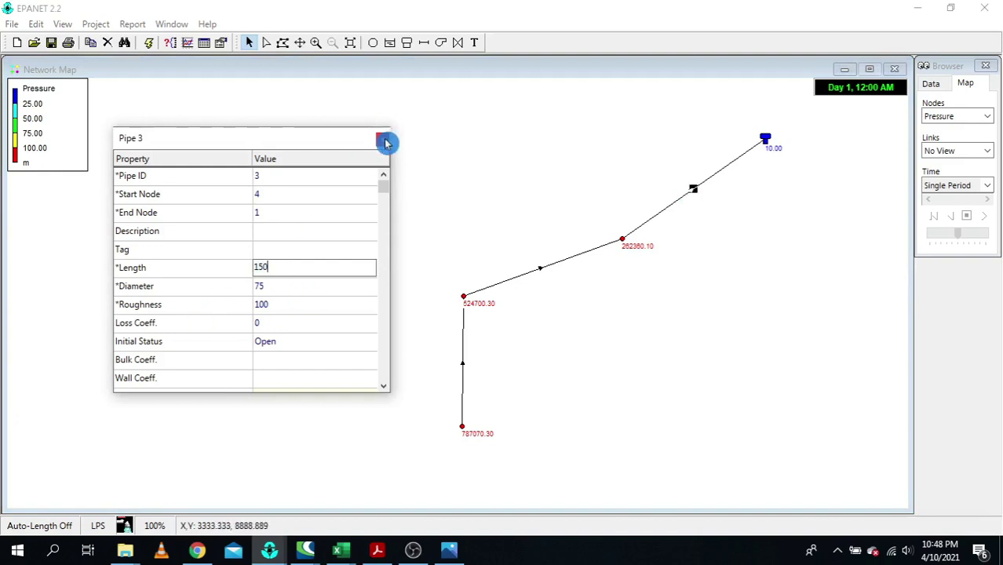
- Check the length and roughness of pipe 1
click(471, 331)
click(460, 376)
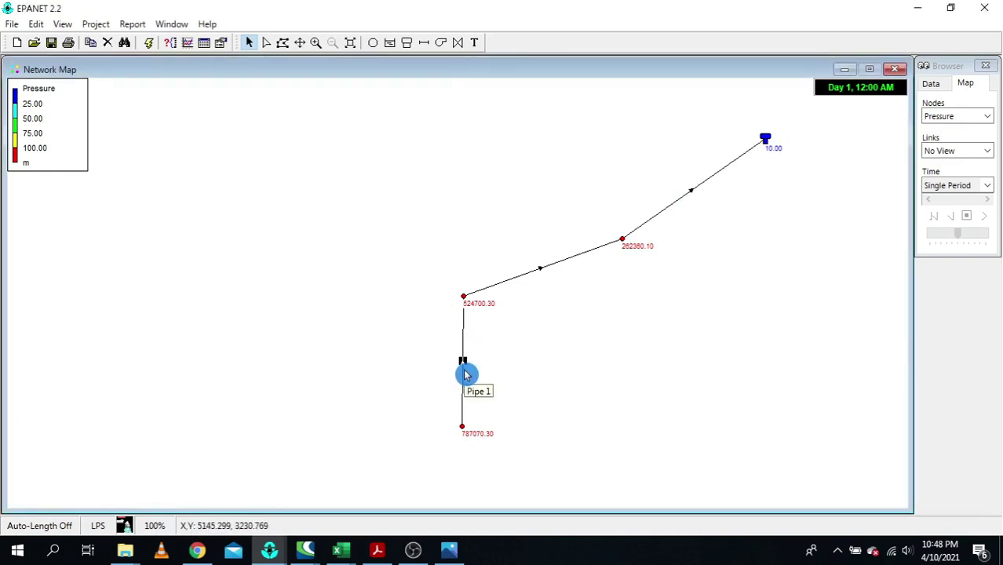
click(264, 318)
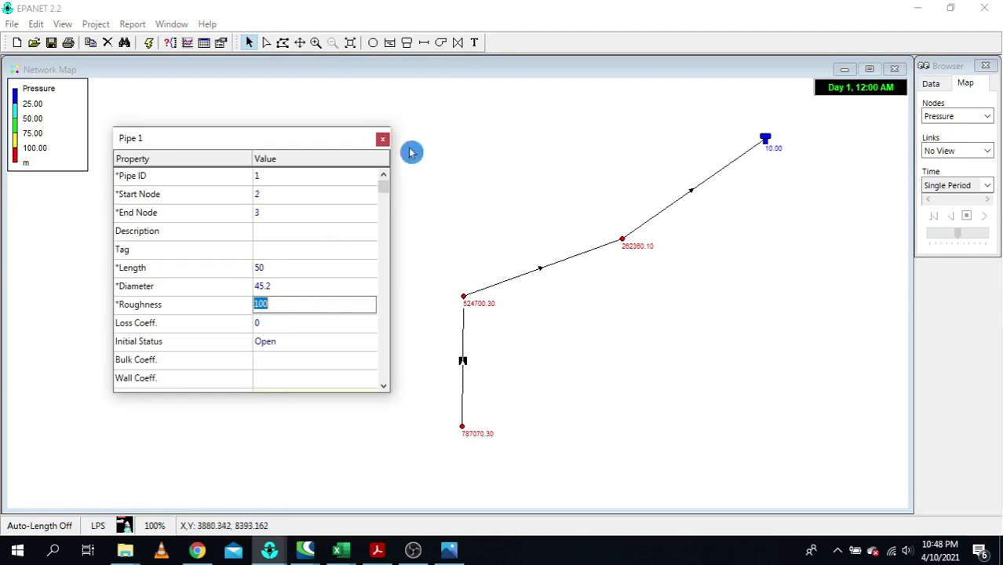
click(383, 139)
- Group-edit the whole network to replace the roughness of all pipes with 140, and verify it on pipe 1
click(36, 24)
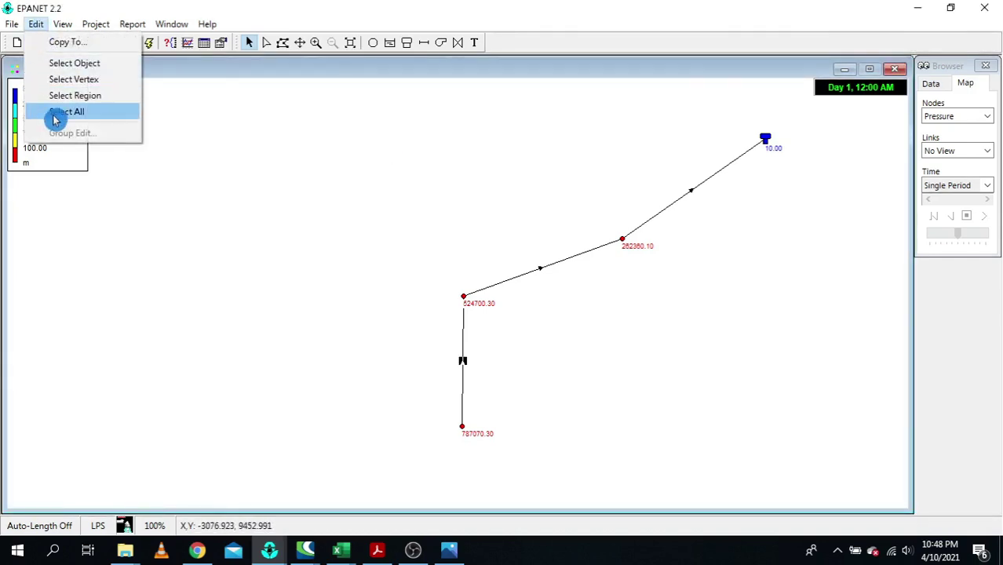
click(55, 119)
click(36, 24)
click(73, 132)
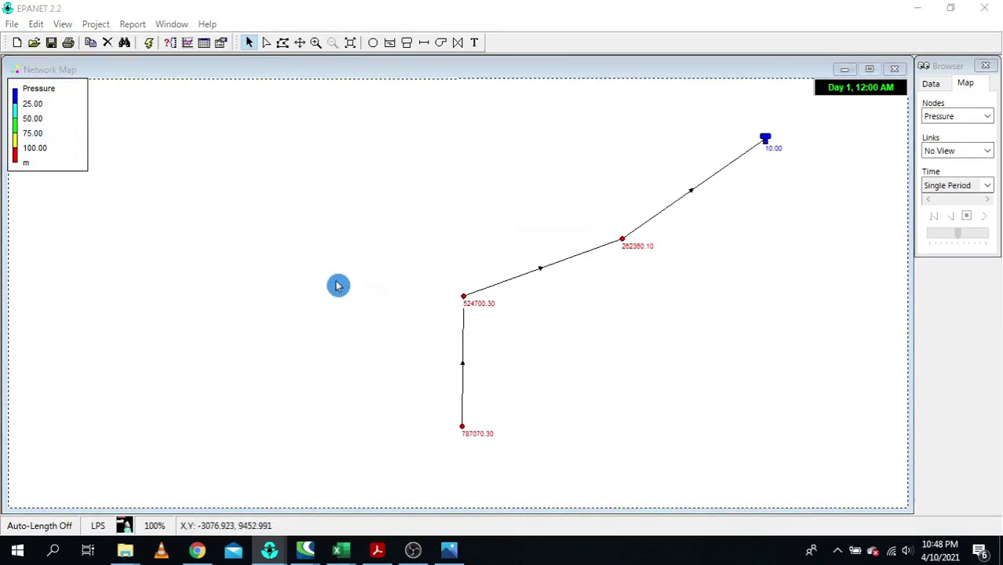
click(459, 229)
click(459, 255)
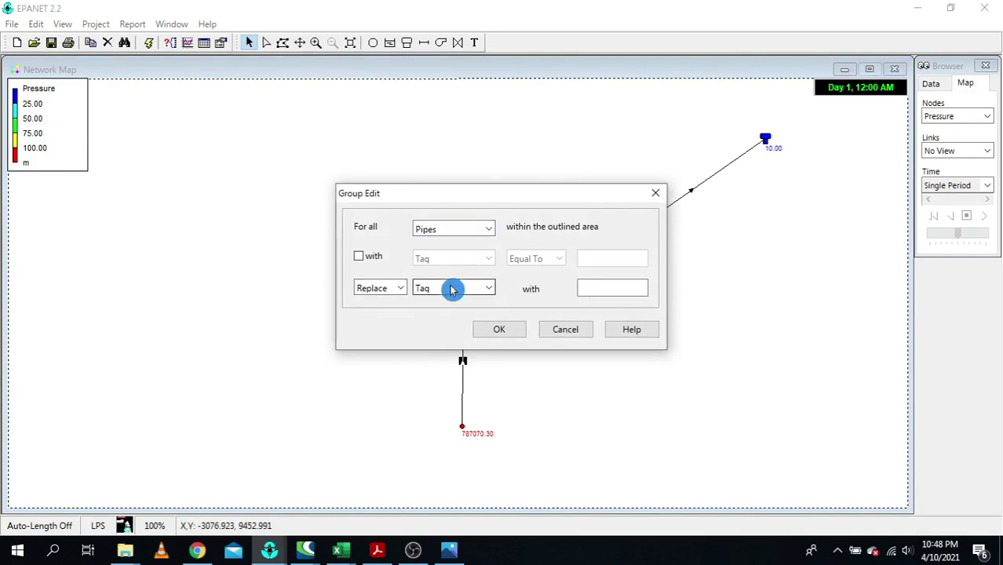
click(452, 290)
click(457, 327)
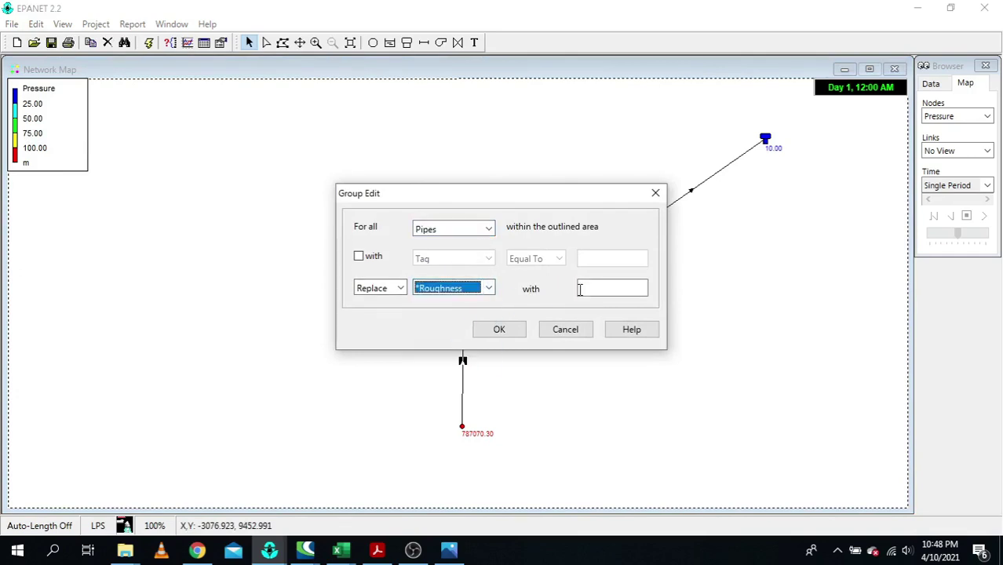
click(588, 288)
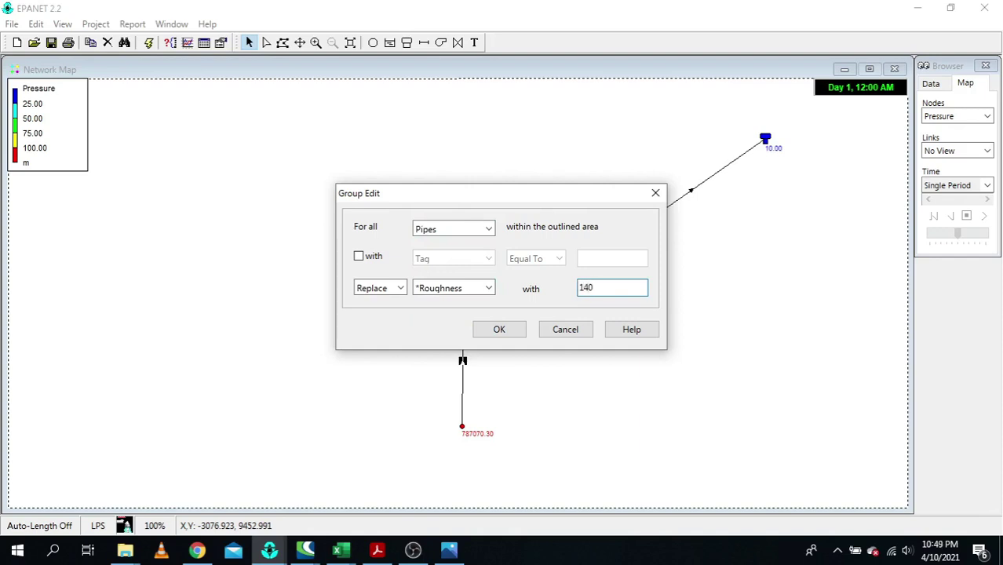
click(504, 332)
click(460, 312)
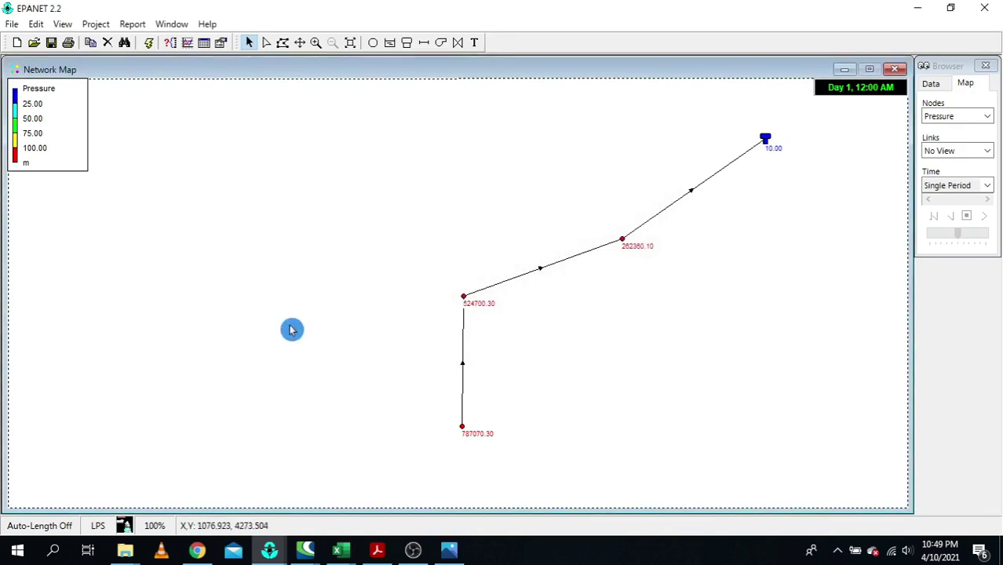
double_click(461, 362)
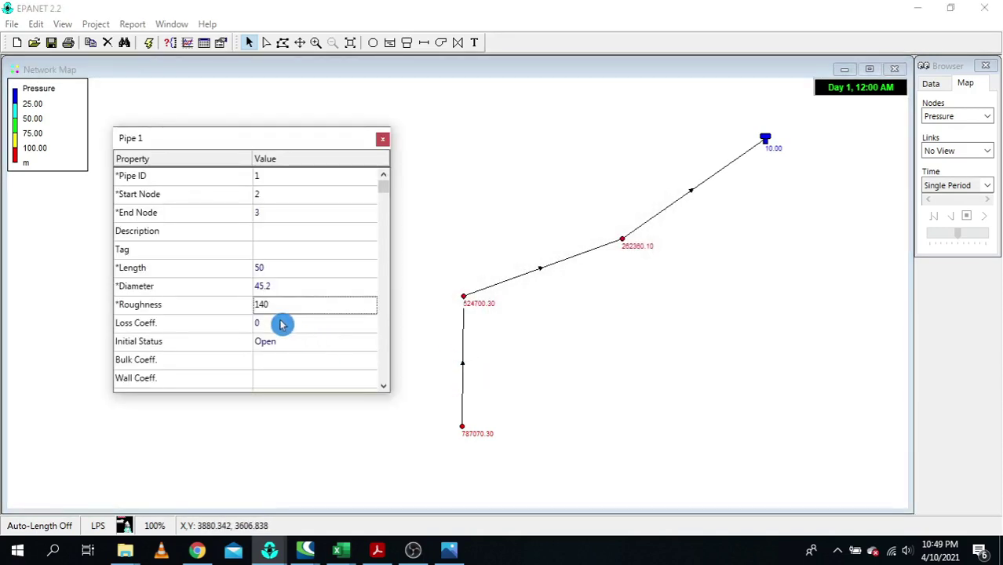
click(382, 139)
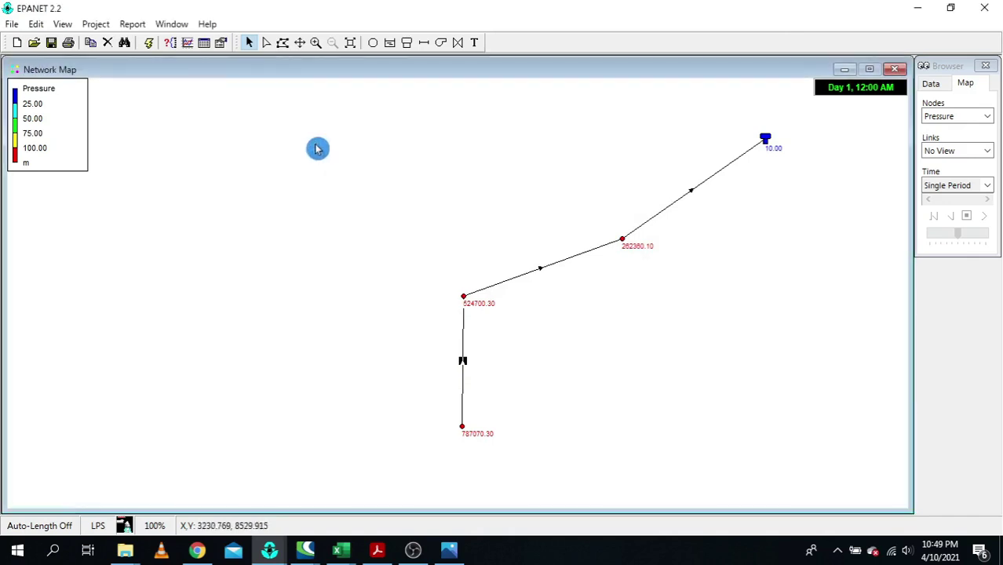
- Rerun the hydraulic analysis and set the font size of the map notation to 9 for readable values
click(151, 47)
click(506, 296)
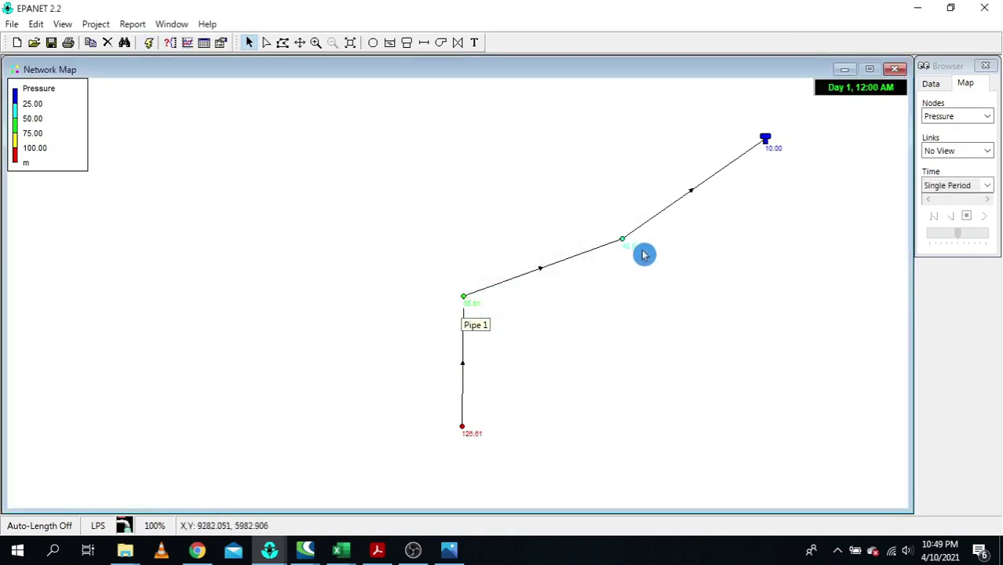
right_click(635, 332)
click(669, 410)
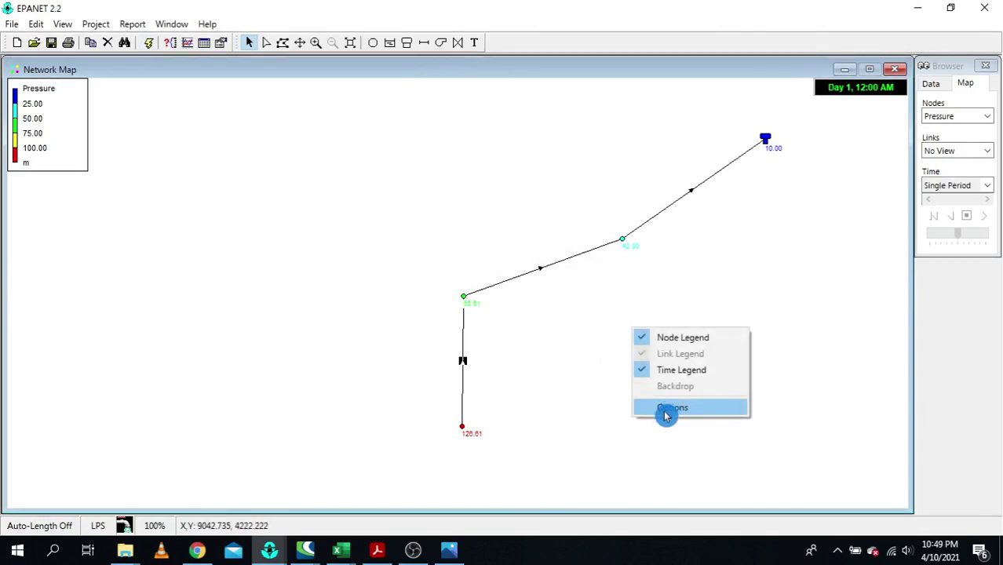
click(414, 267)
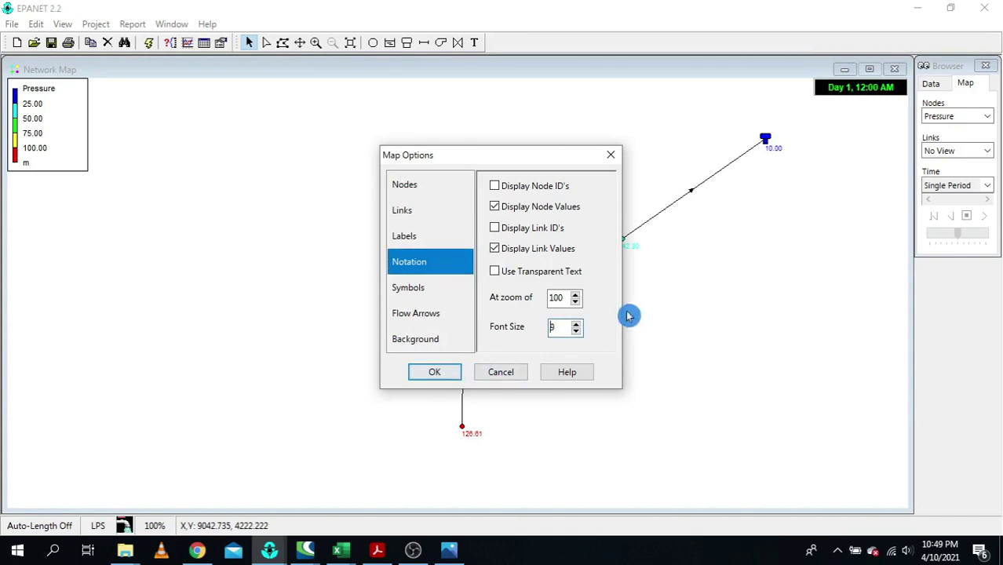
click(436, 372)
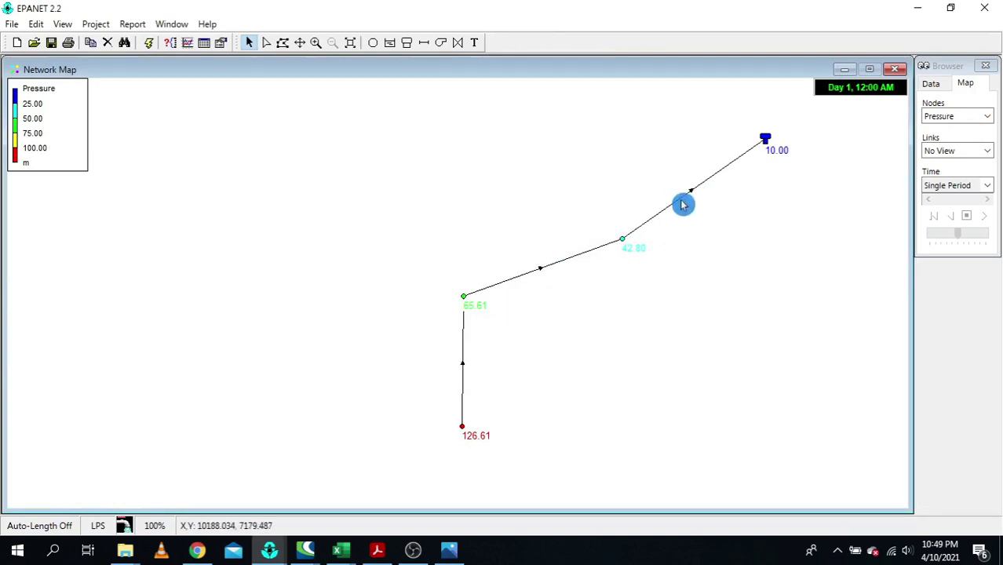
- Display flow on the links and compare it with the base demand of junction 2
click(942, 157)
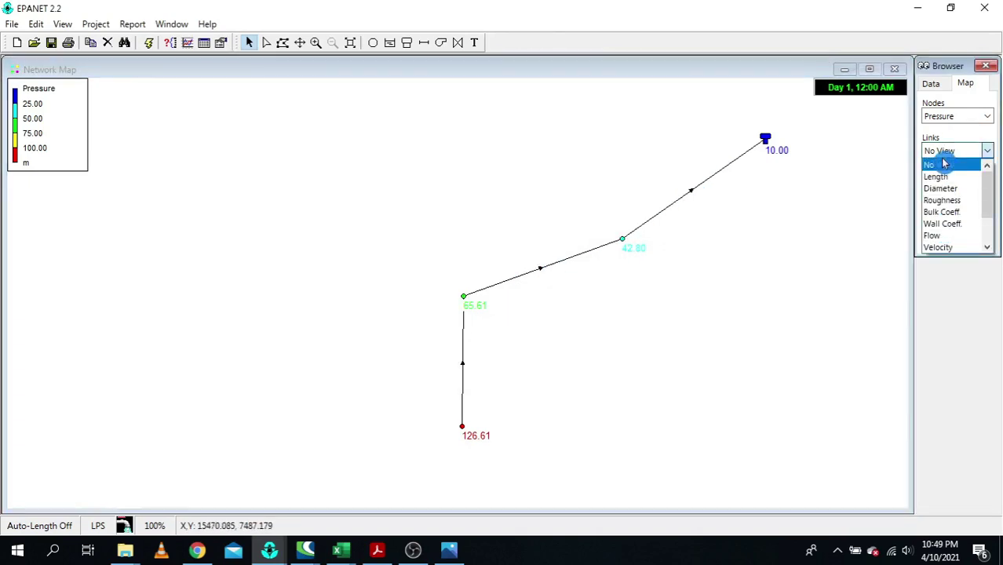
click(950, 242)
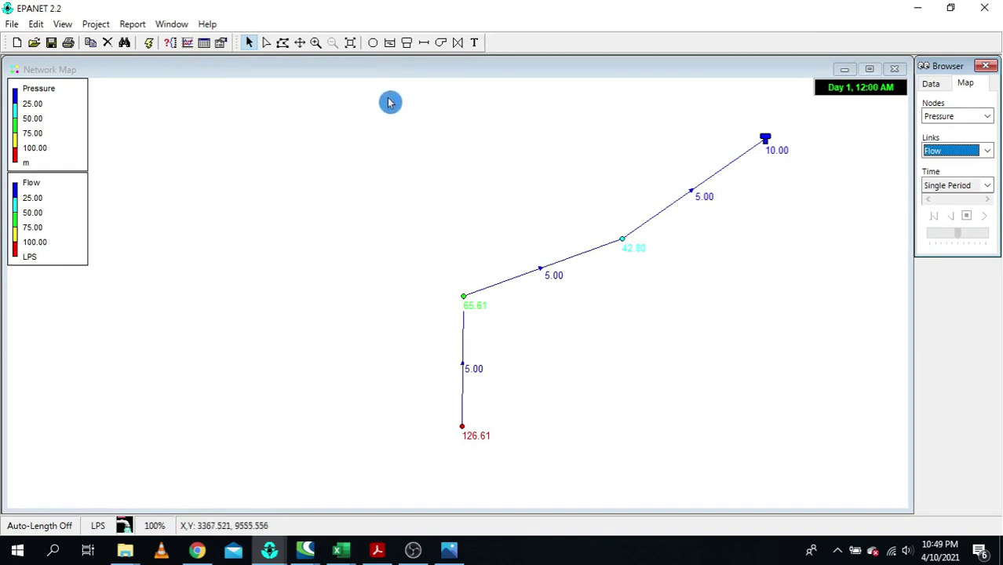
double_click(463, 434)
click(266, 287)
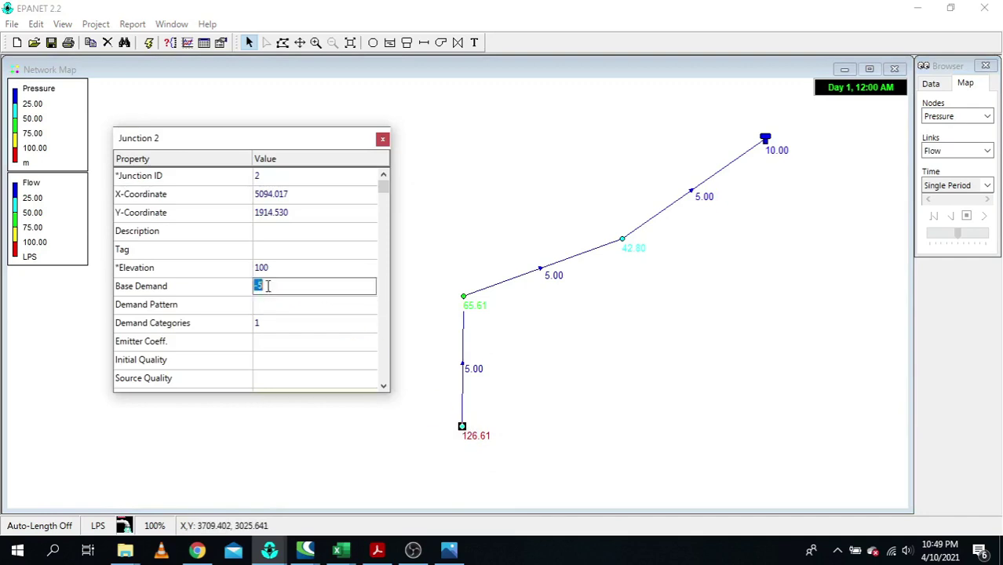
click(382, 139)
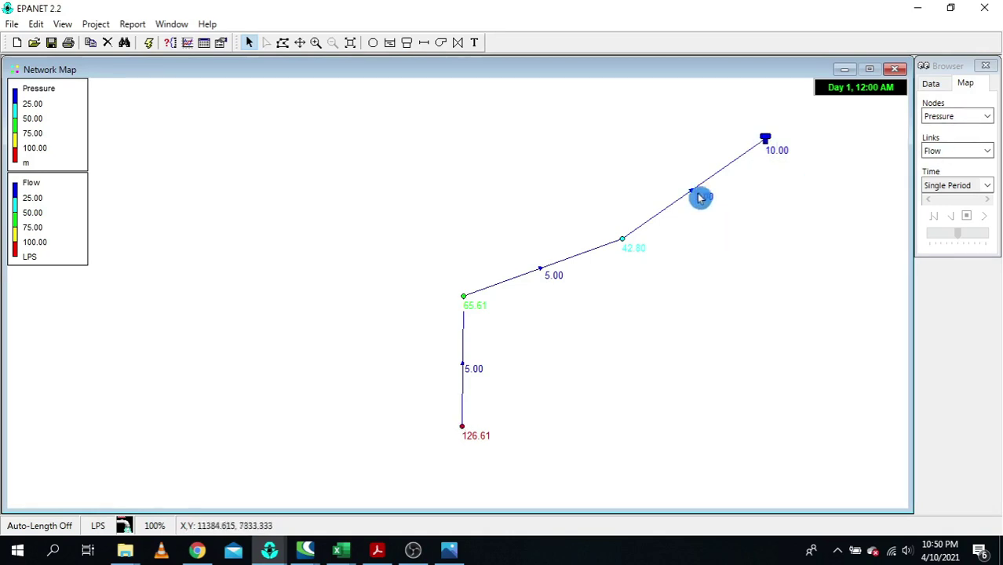
- Display velocity on the links and make the lowest range of the velocity legend red, with an upper limit of 0.5 m/s
click(945, 151)
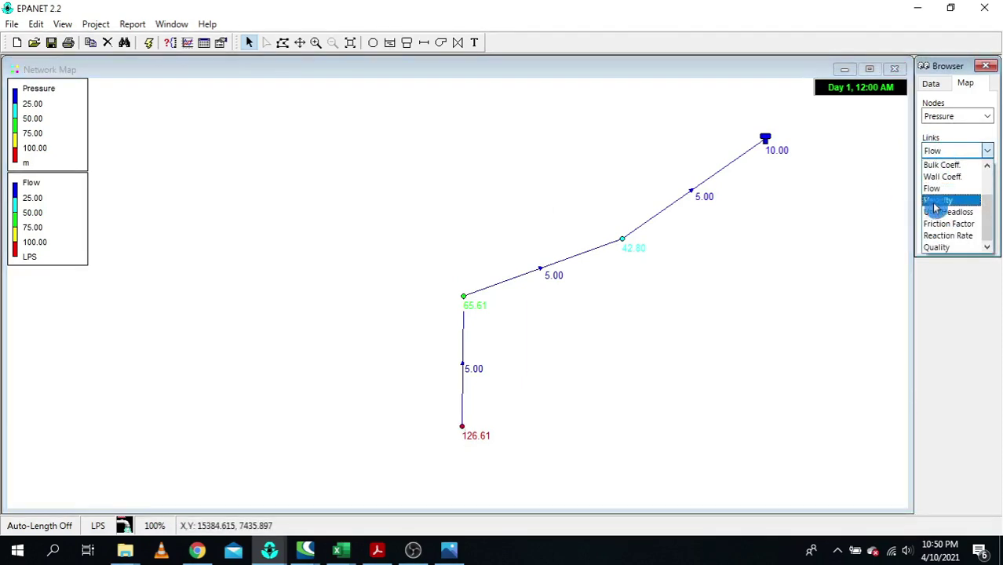
click(957, 203)
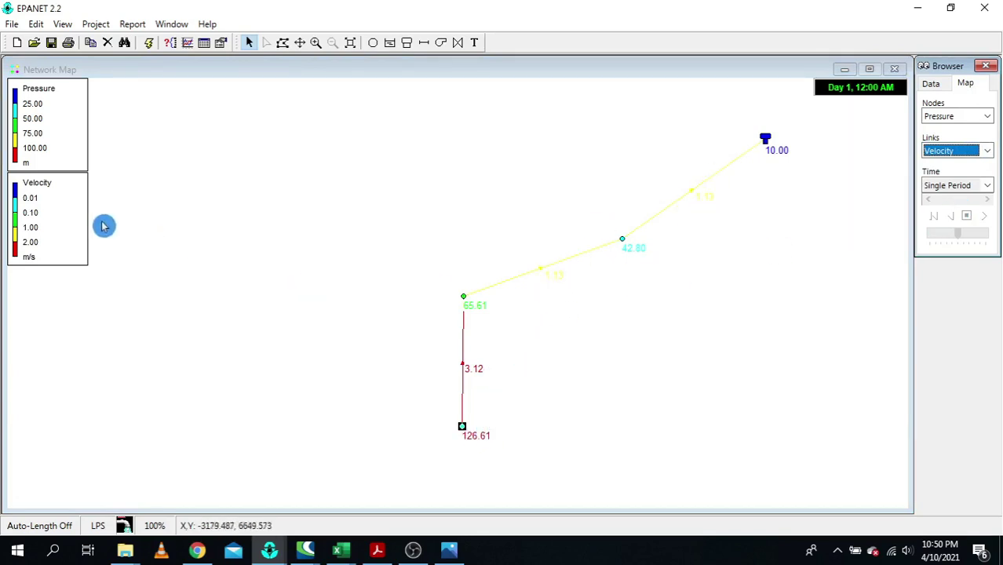
double_click(55, 220)
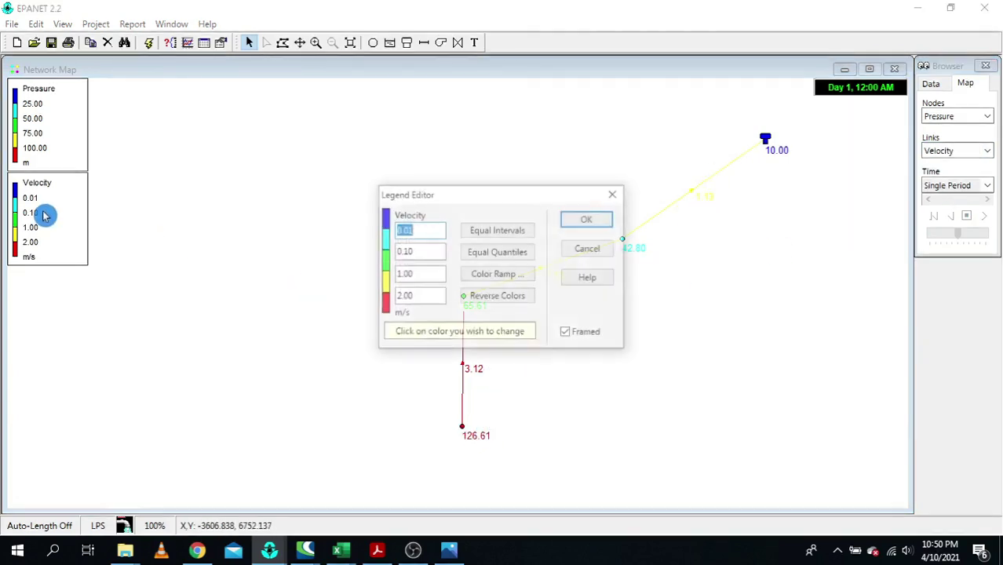
click(388, 224)
click(350, 167)
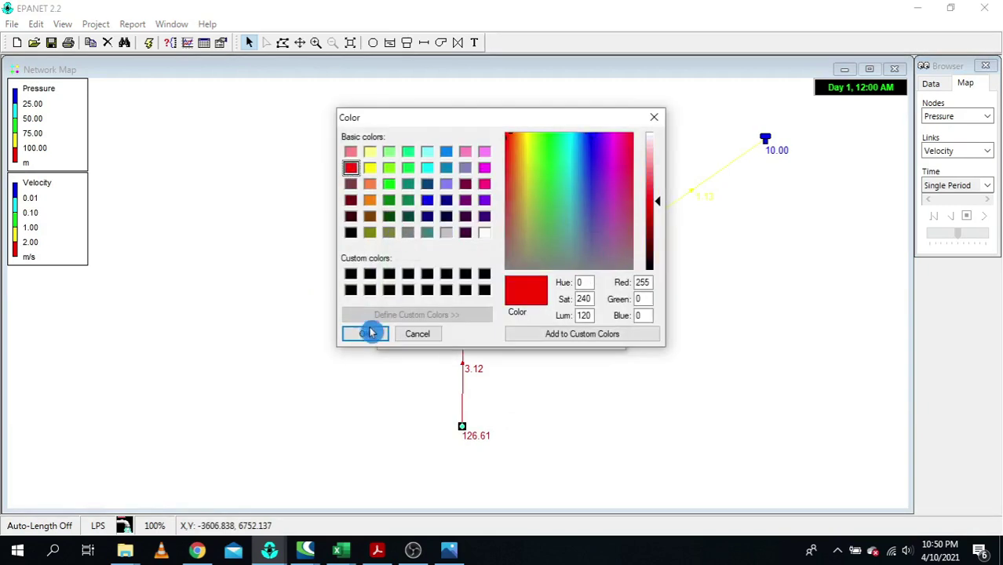
click(370, 333)
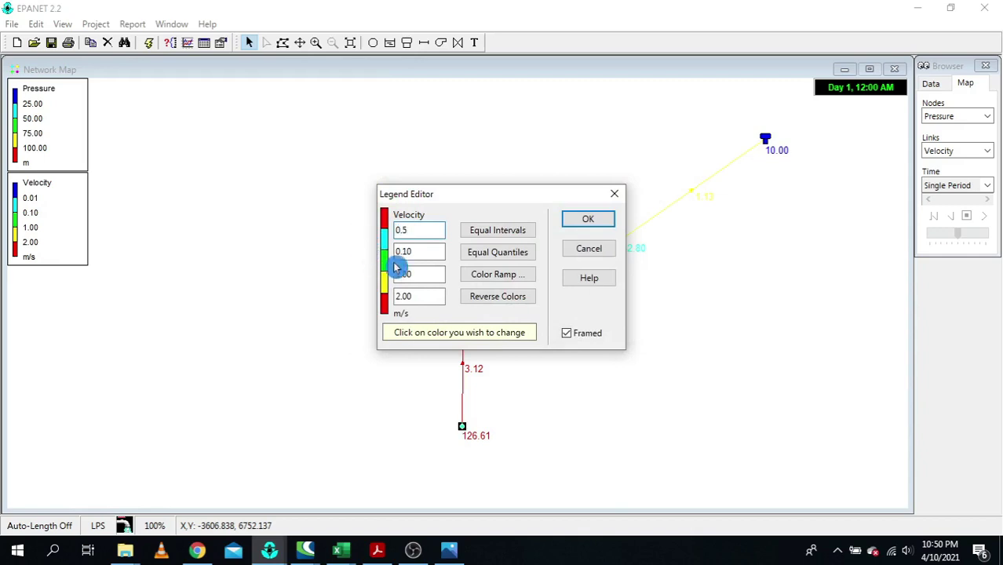
- Set the remaining limits of the velocity legend to 1, 1.5 and 1.51 m/s
click(421, 251)
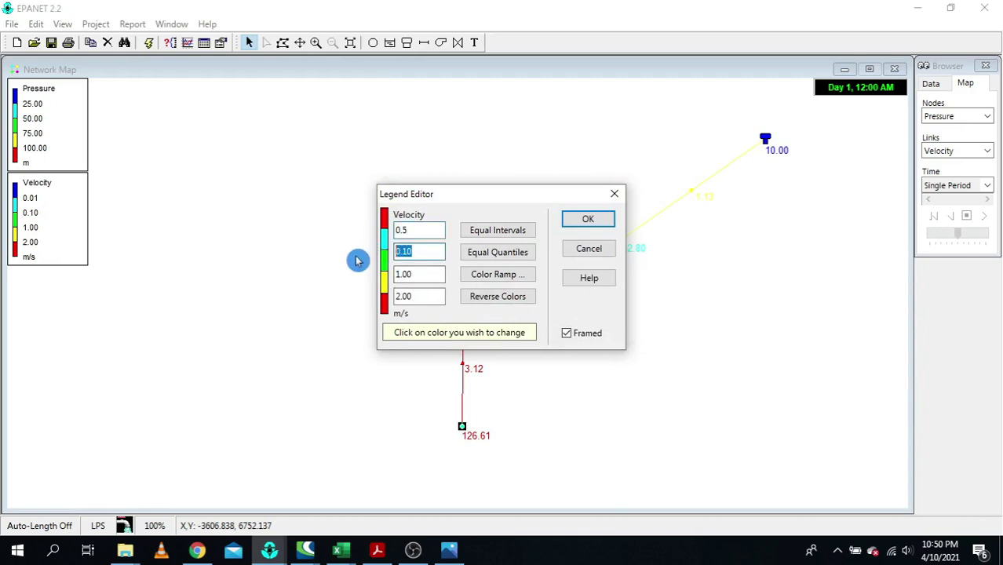
text(1)
key(Tab)
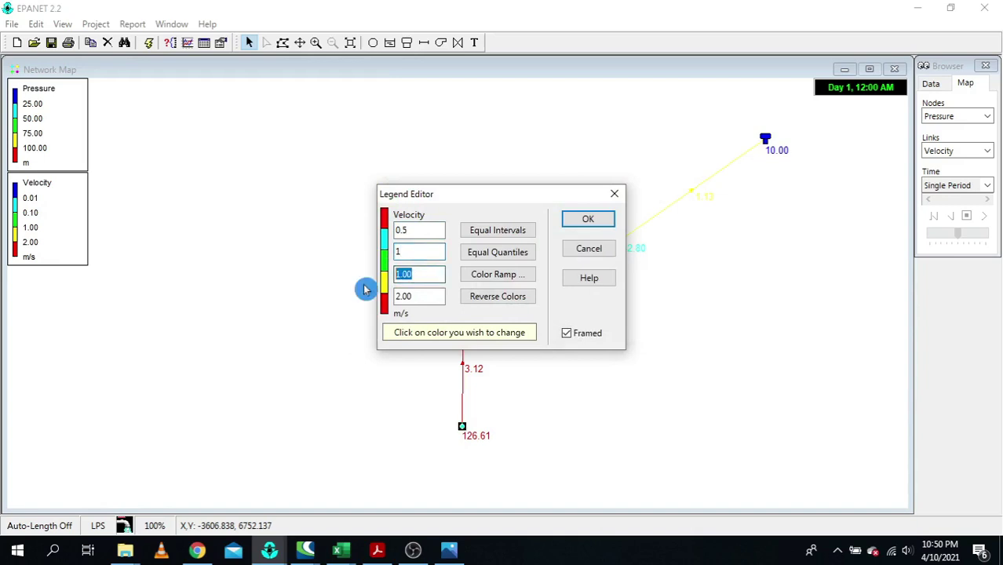
text(1.5)
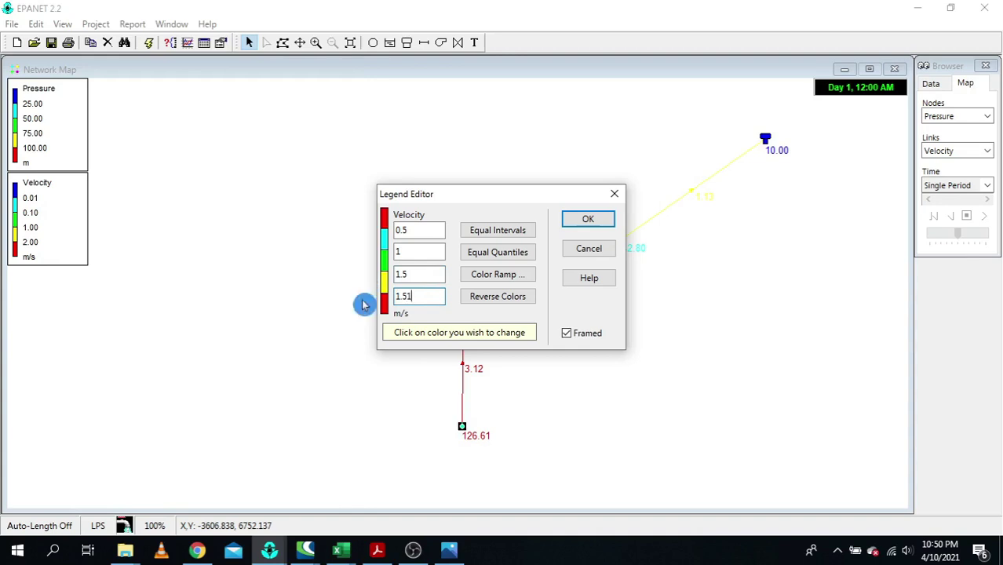
- Color the three middle ranges of the velocity legend magenta and apply the legend to the map
click(384, 245)
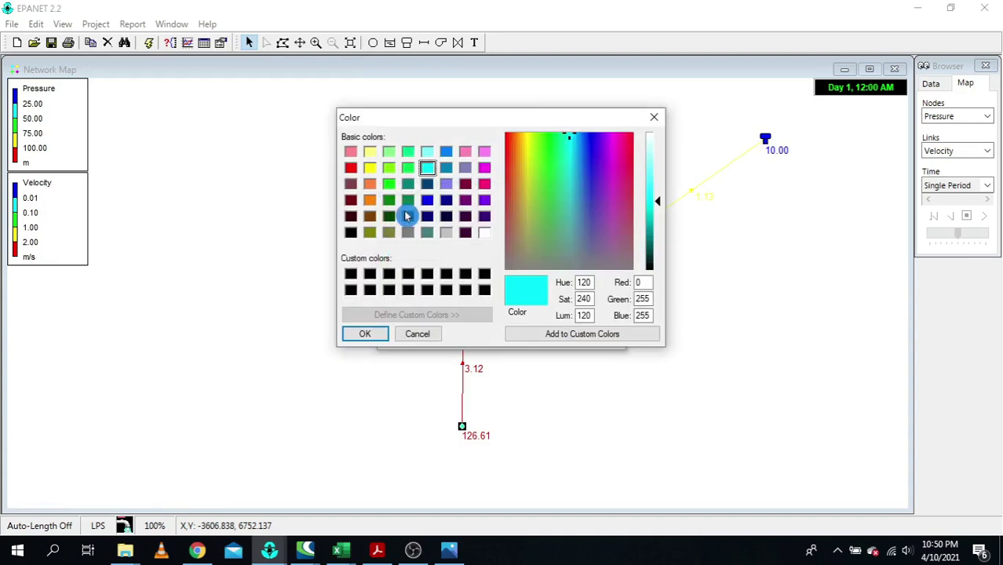
click(485, 168)
click(365, 334)
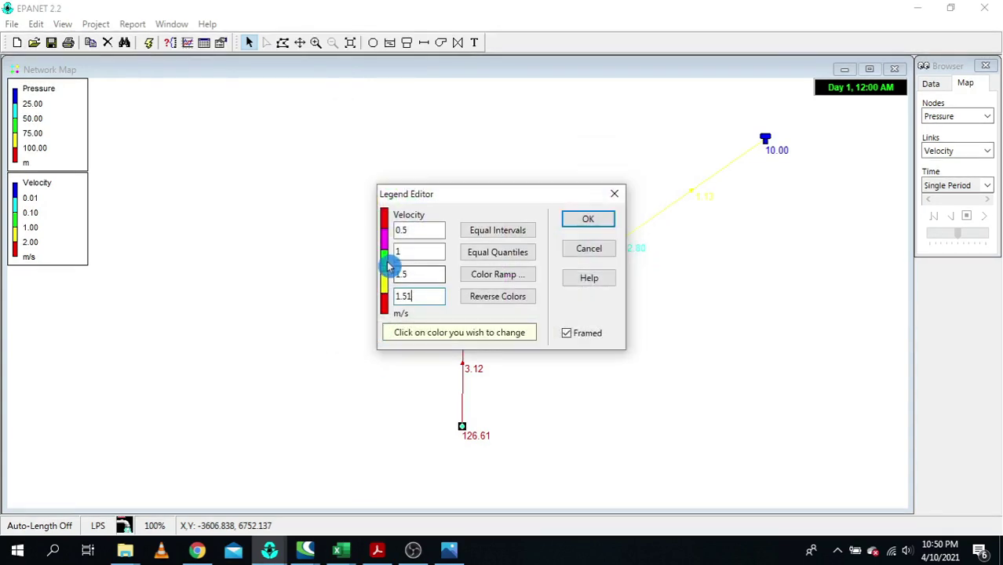
click(385, 260)
click(483, 170)
click(364, 332)
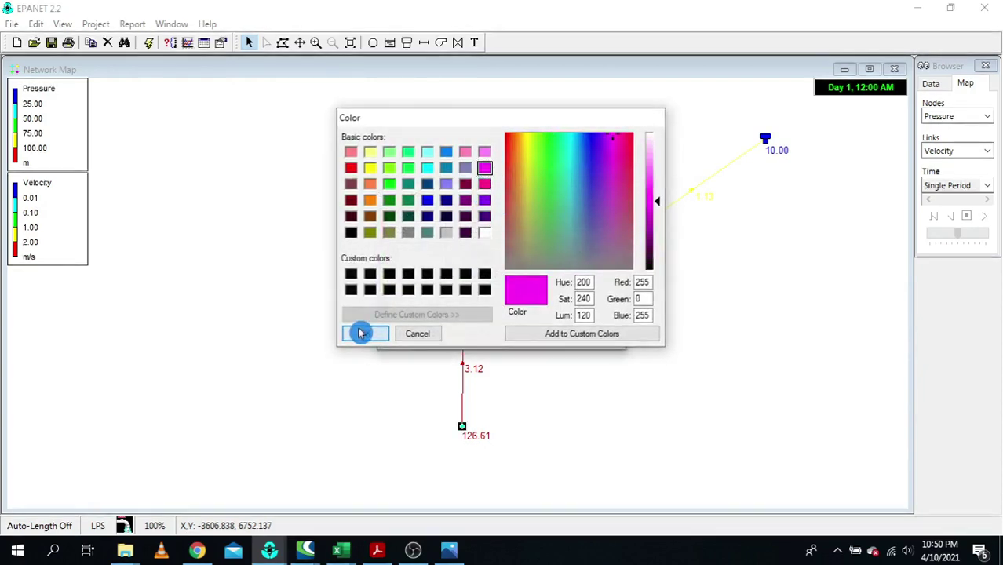
click(386, 278)
click(484, 168)
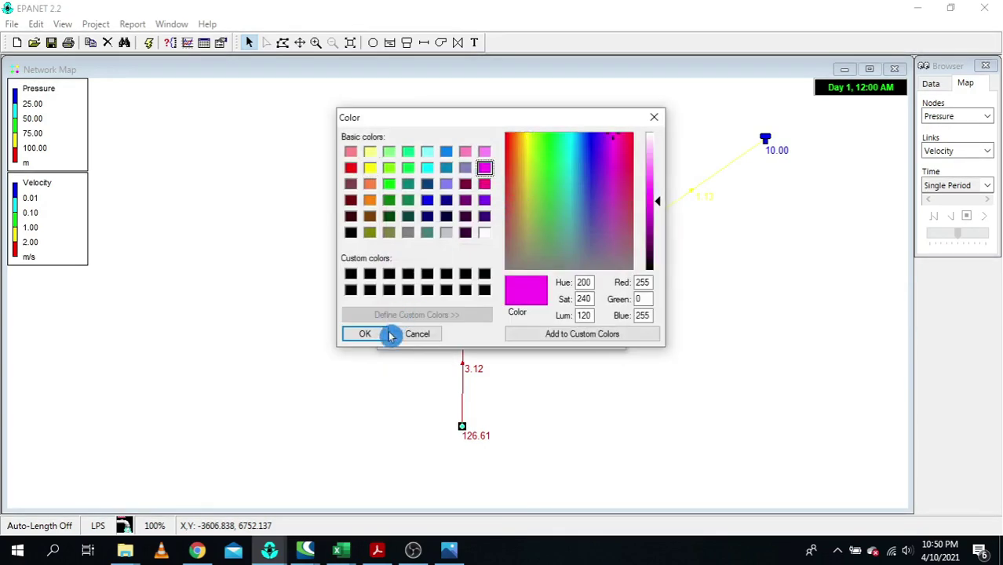
click(386, 334)
click(575, 223)
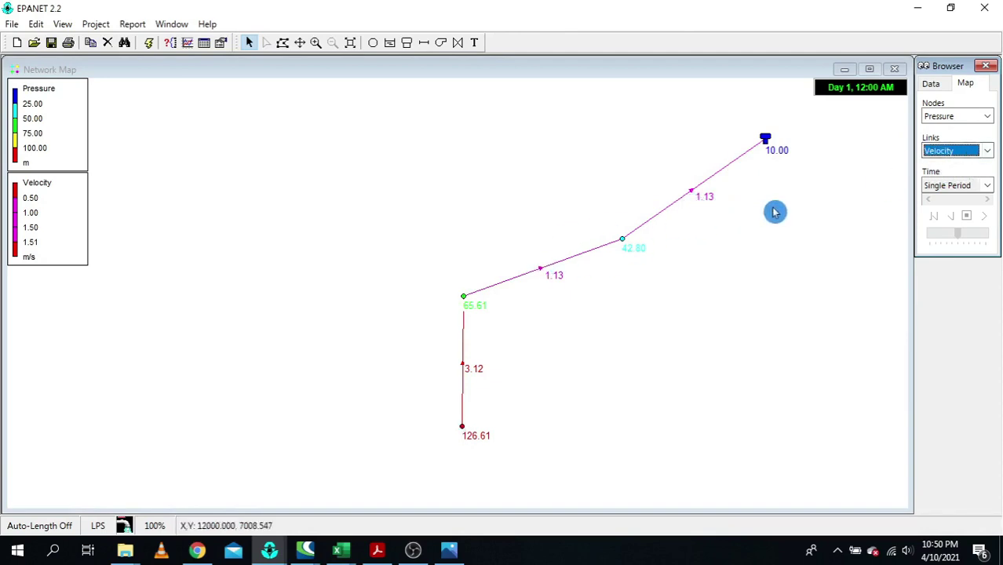
- Display unit headloss on the links and compare the pipeline with the borehole-to-tank sketch in Photos
click(953, 152)
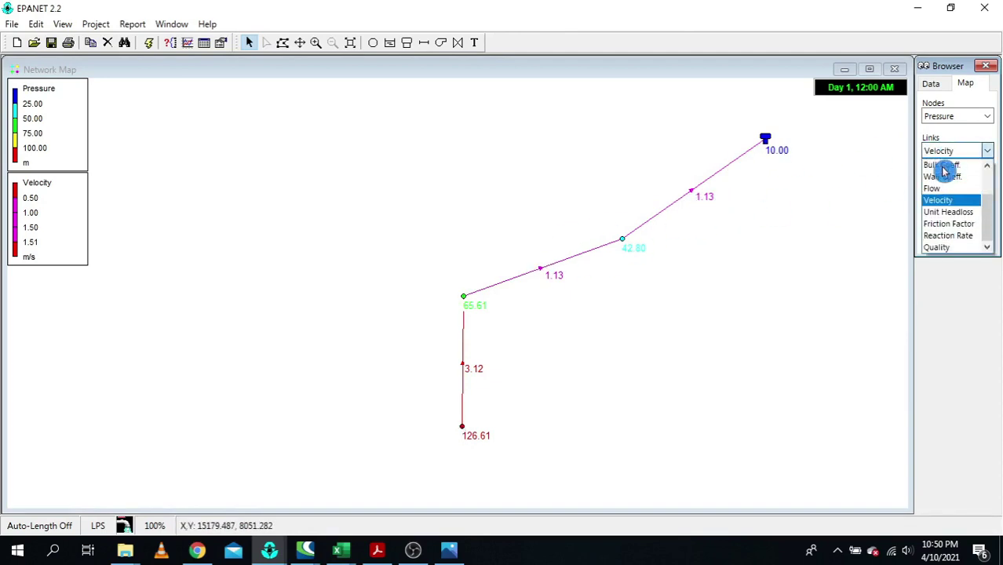
click(965, 220)
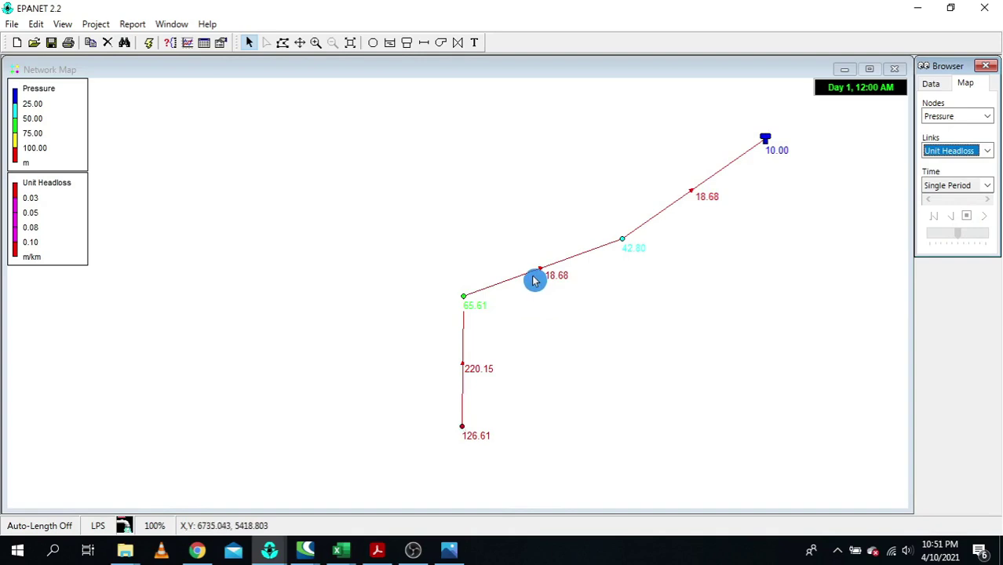
mouse_move(525, 278)
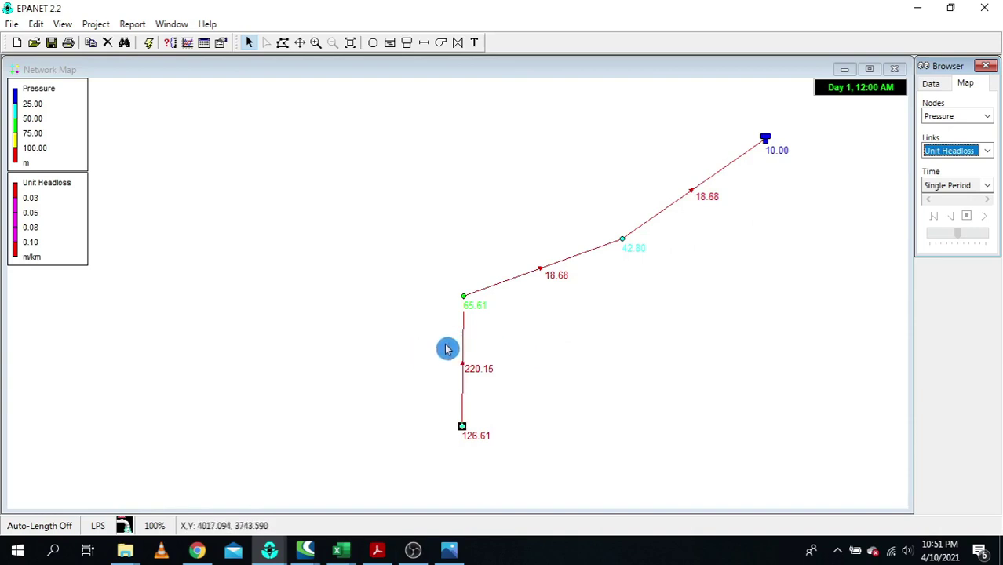
click(449, 550)
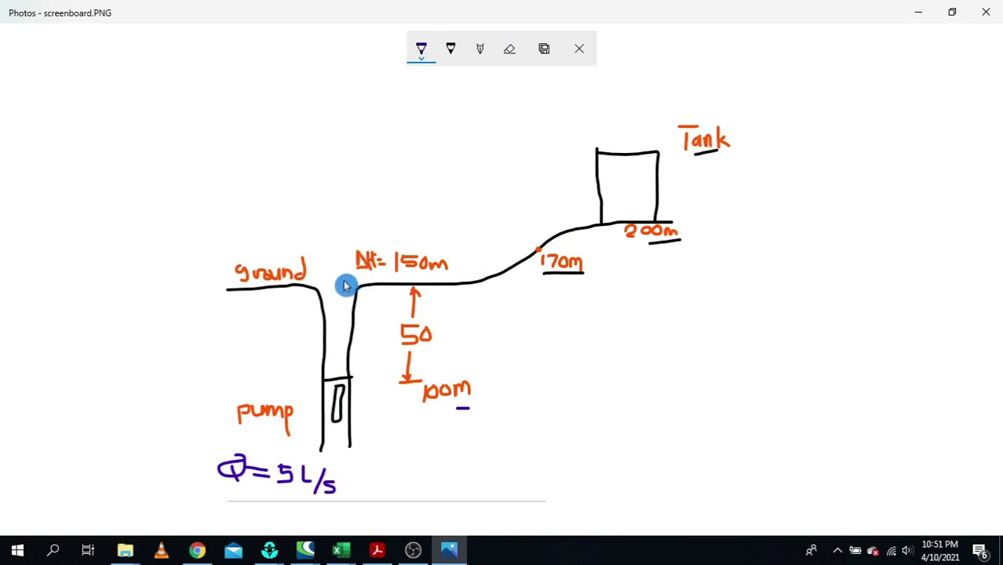
click(920, 10)
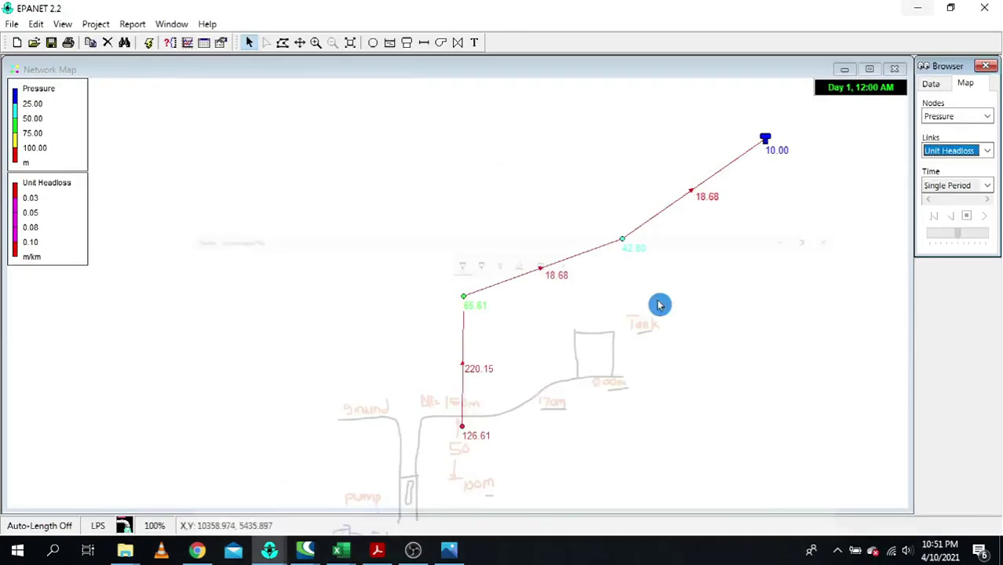
- Check the diameter of pipe 1, the vertical riser, in its properties
click(464, 369)
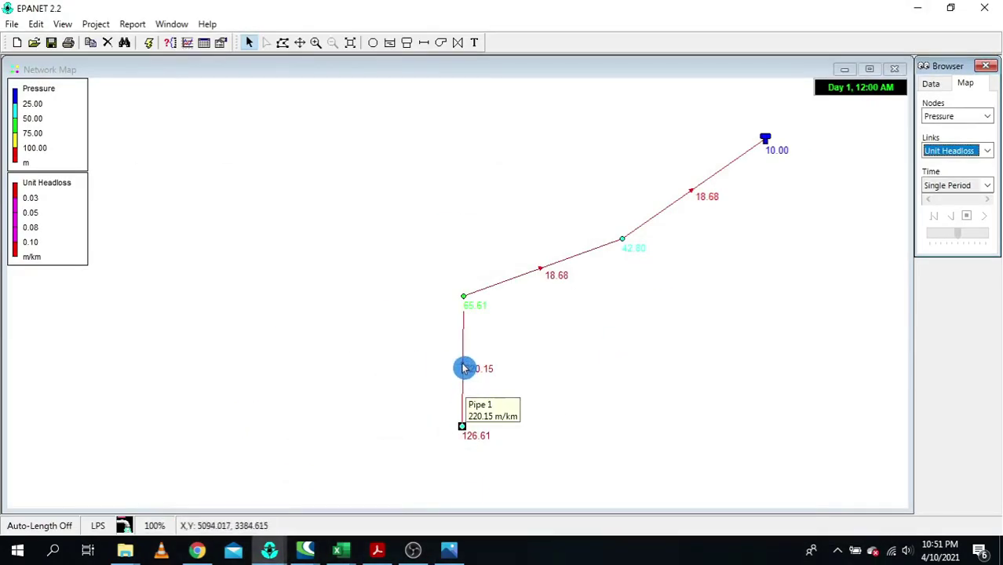
double_click(464, 368)
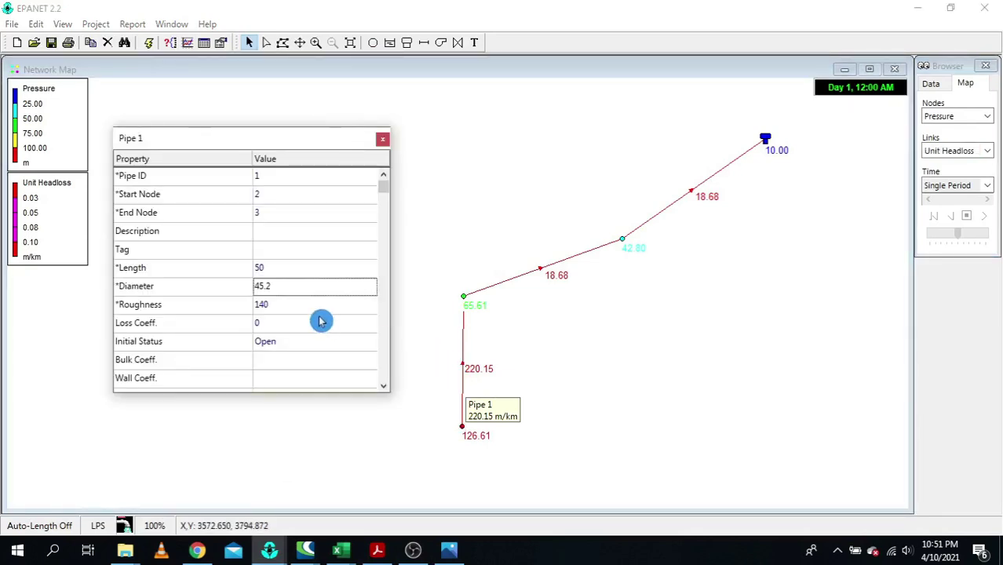
click(269, 288)
click(383, 139)
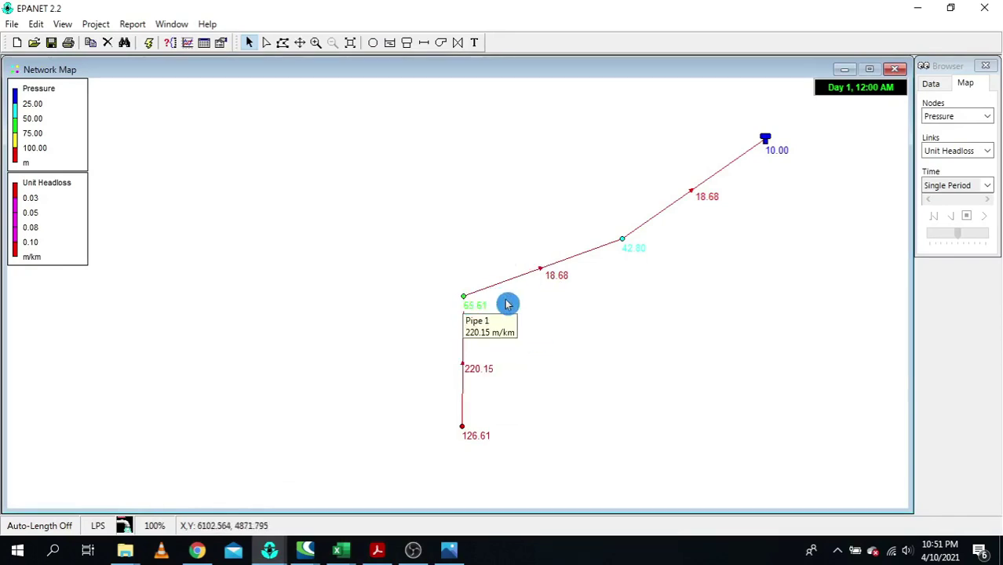
- Set the diameter of pipes 2 and 3 to 90
double_click(552, 272)
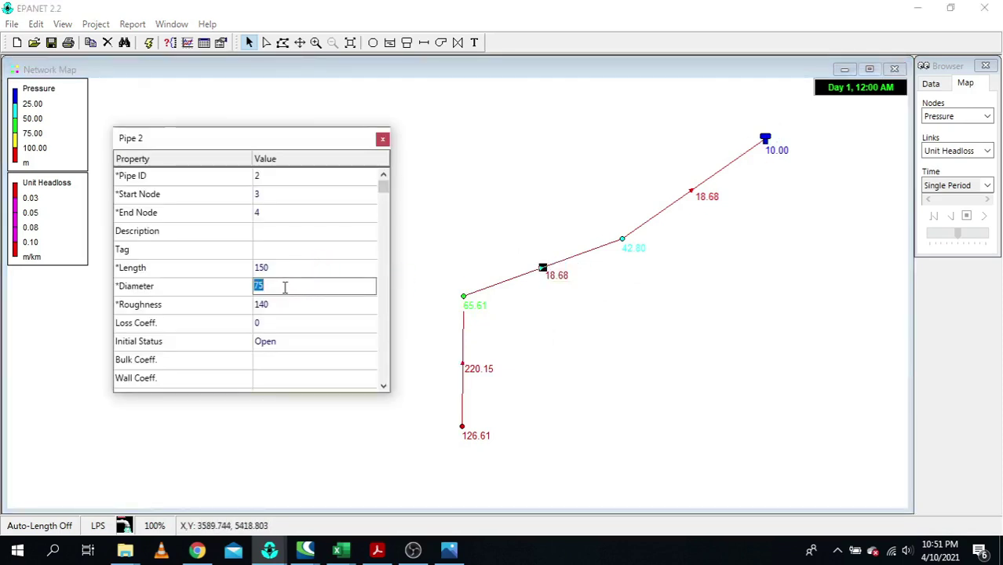
text(90)
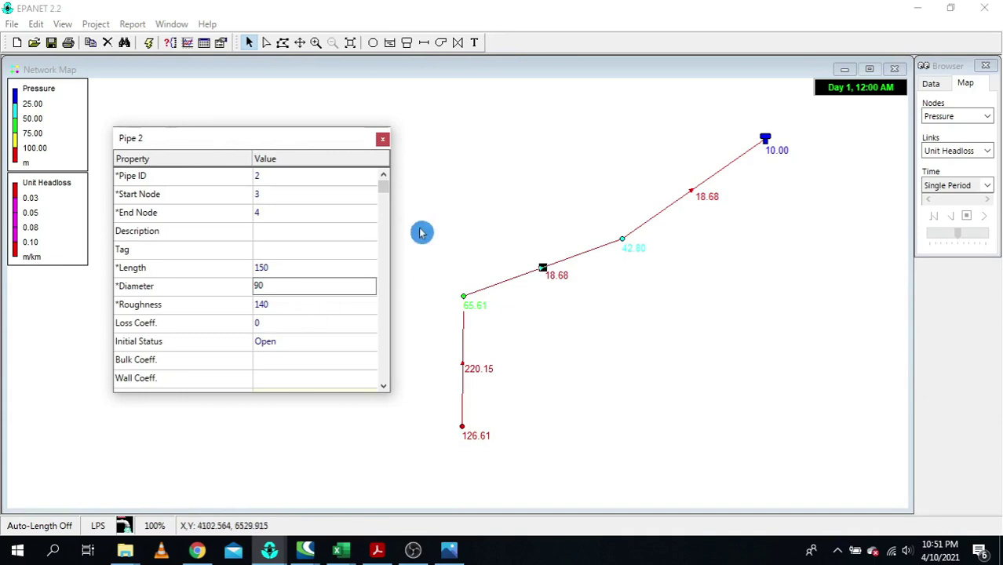
click(694, 191)
click(275, 286)
text(90)
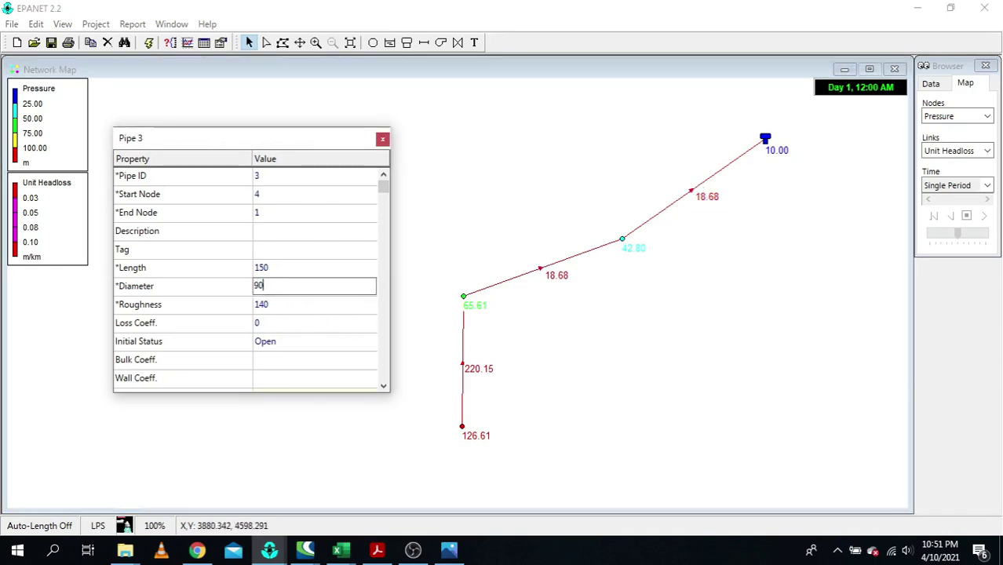
click(382, 138)
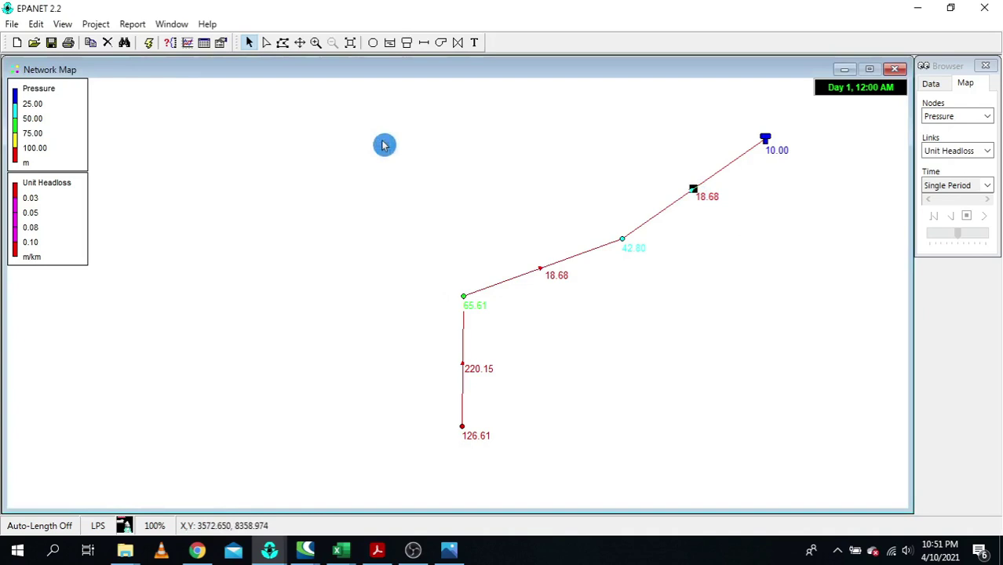
- Rerun the hydraulic analysis and display velocity on the links to check all three pipes
click(149, 42)
click(514, 297)
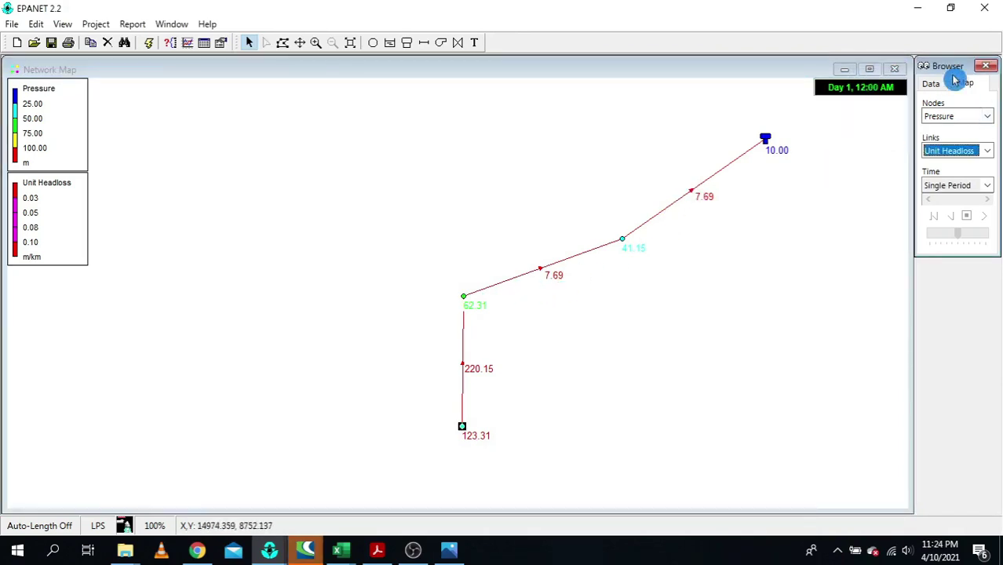
click(956, 152)
click(953, 201)
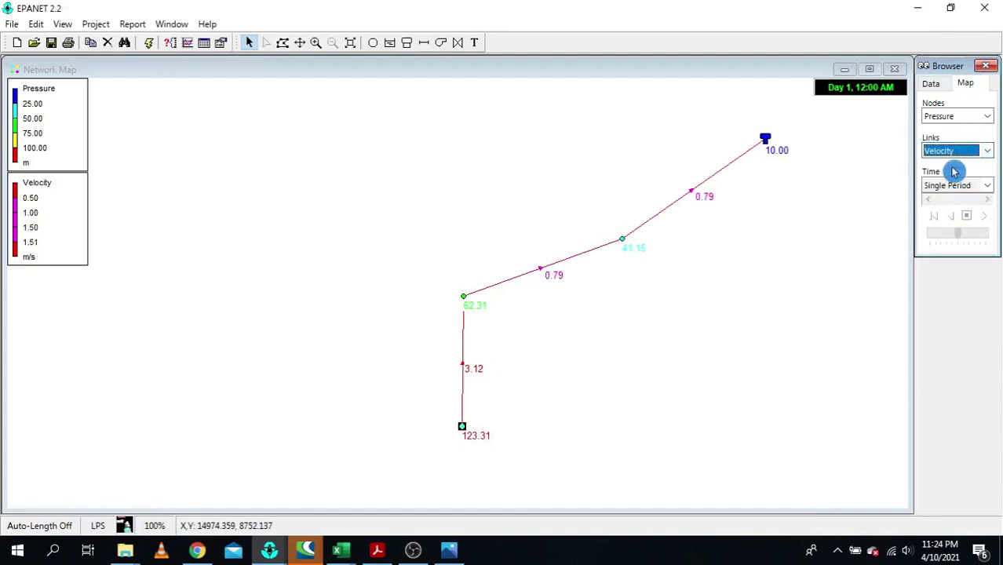
click(525, 284)
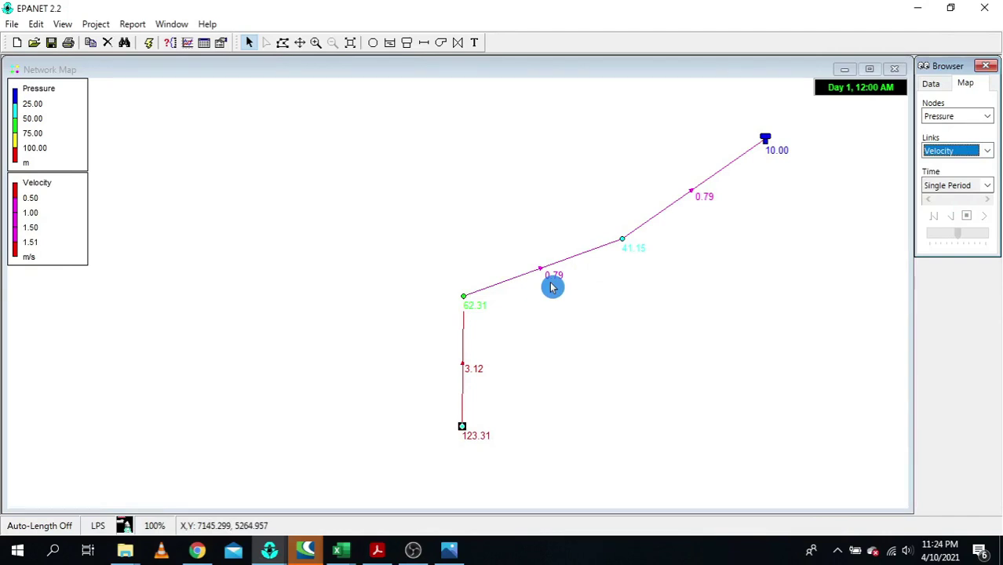
mouse_move(701, 193)
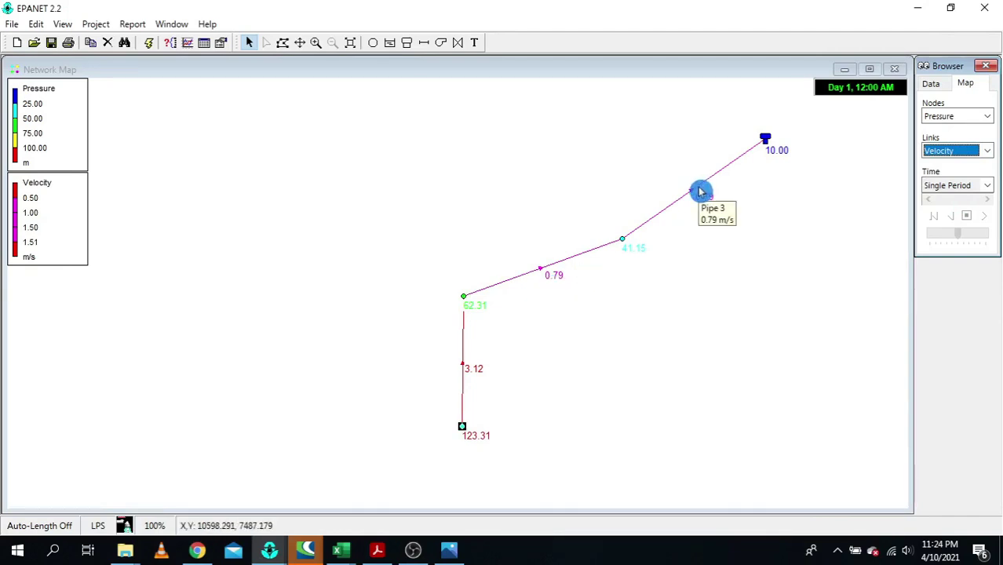
mouse_move(466, 373)
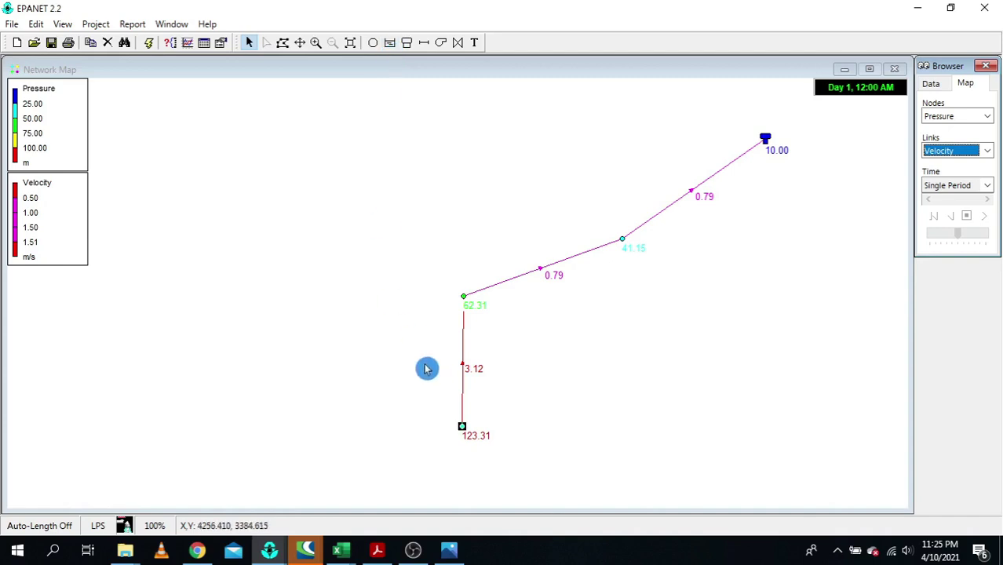
- Review the elevation and base demand of junction 2 against the pump level and 5 L/s flow in the Photos sketch
click(465, 431)
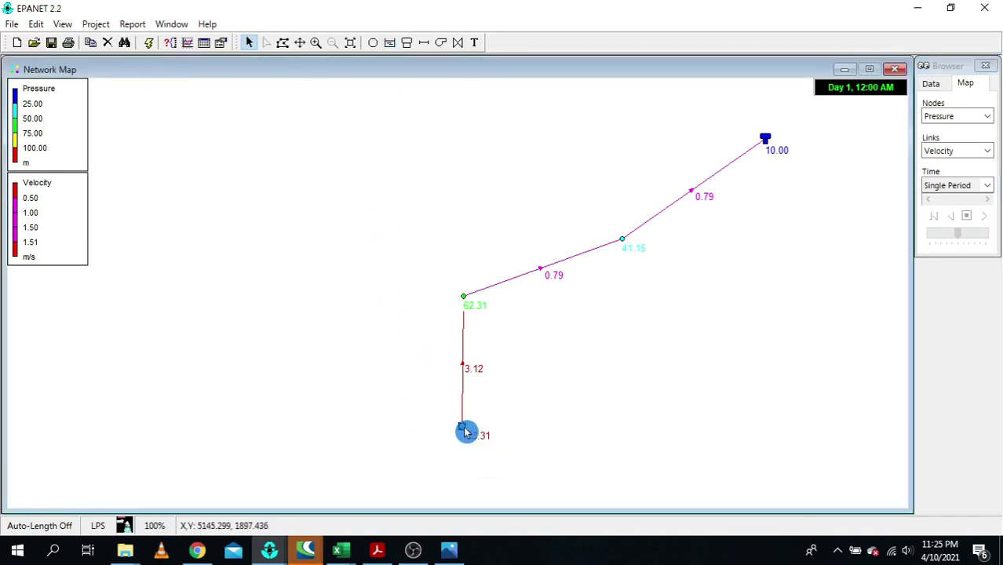
double_click(465, 431)
click(267, 289)
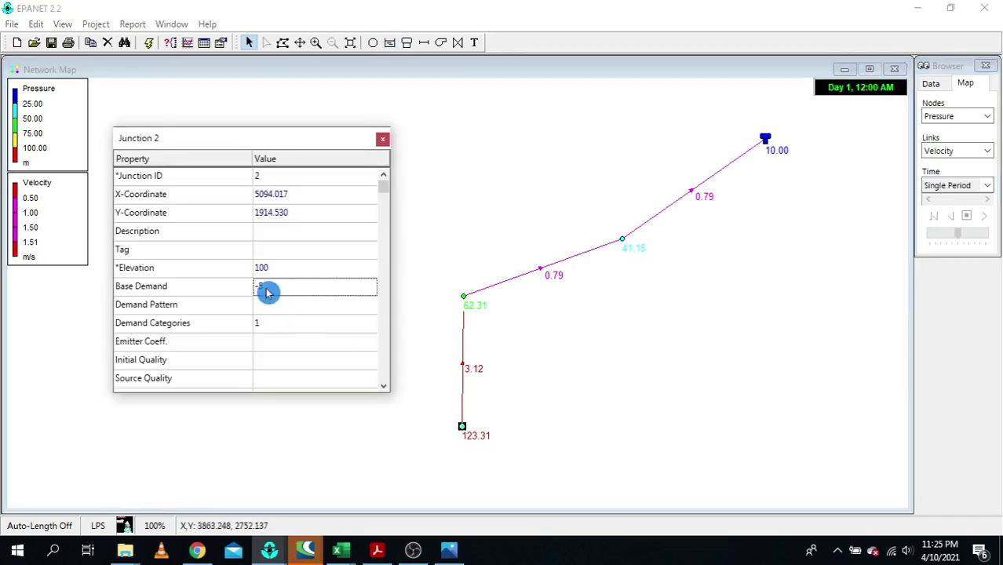
click(448, 551)
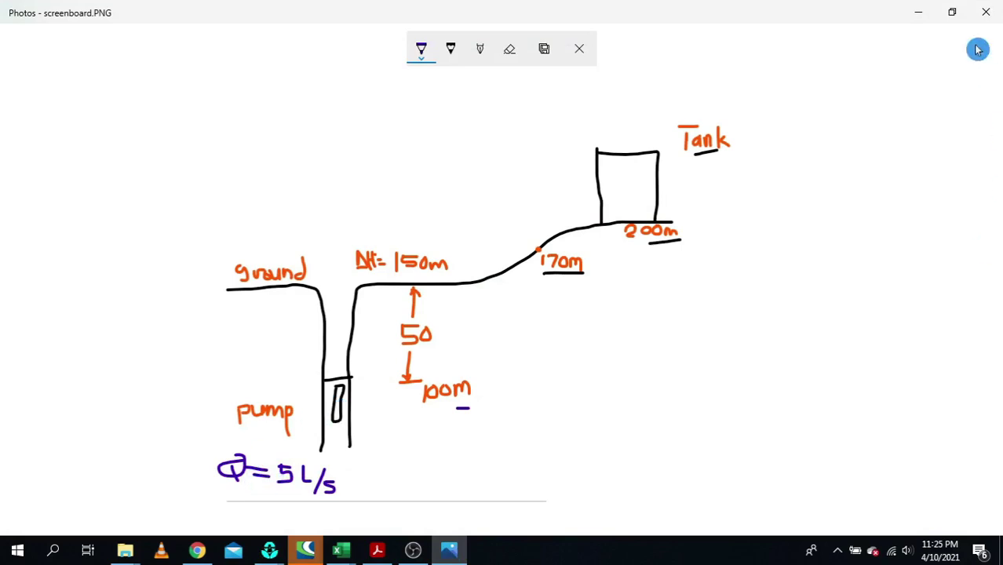
click(925, 15)
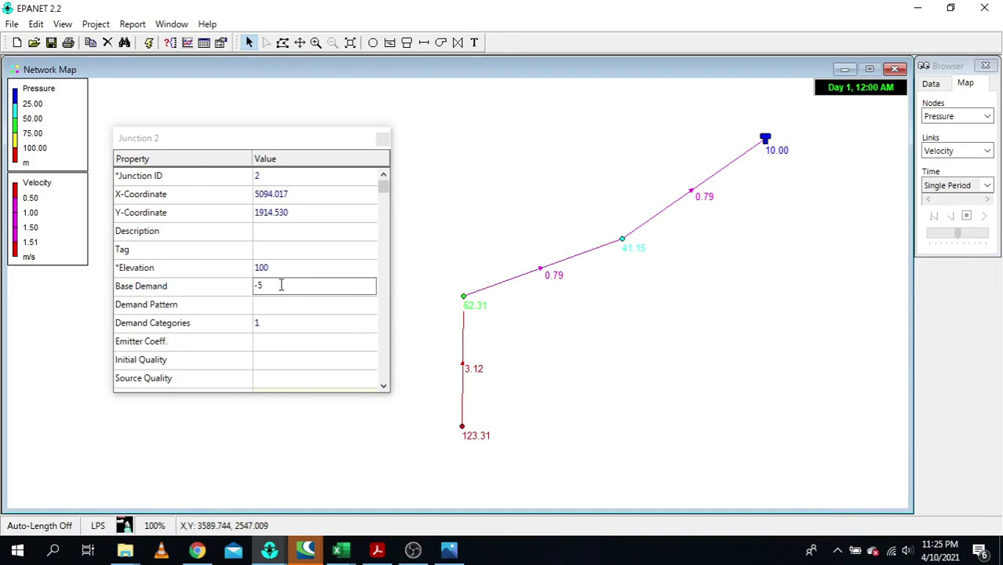
click(464, 430)
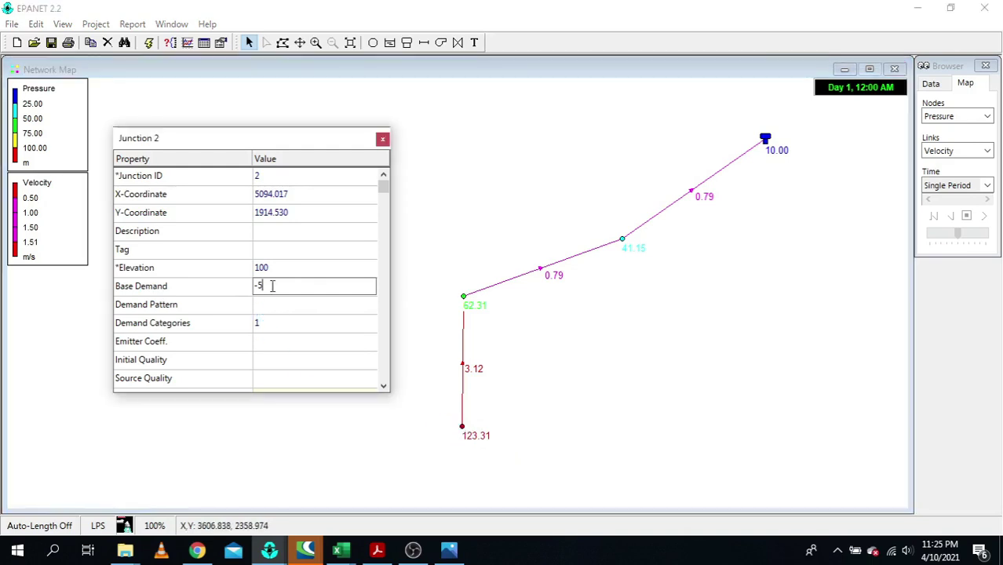
click(192, 286)
click(358, 184)
click(382, 139)
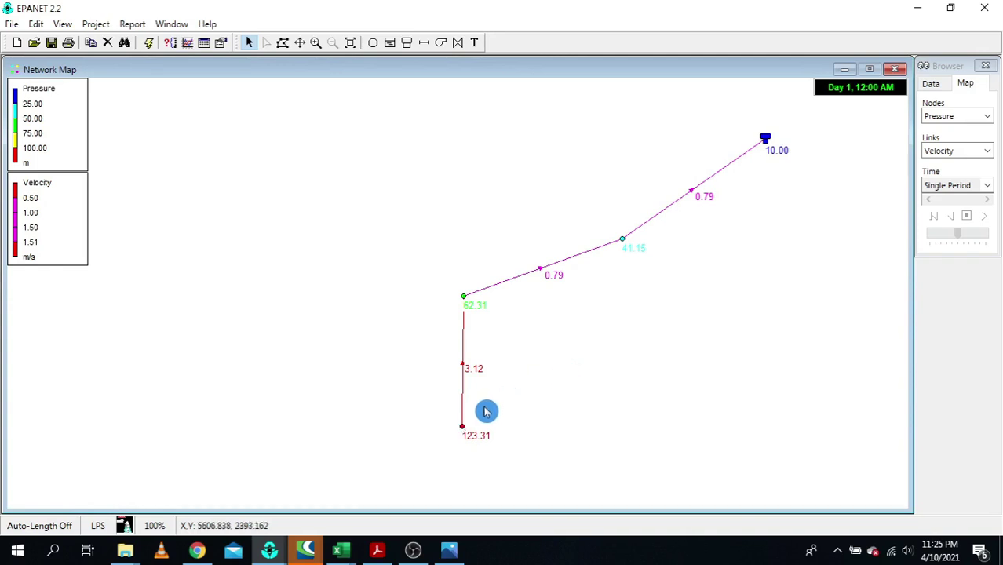
double_click(462, 428)
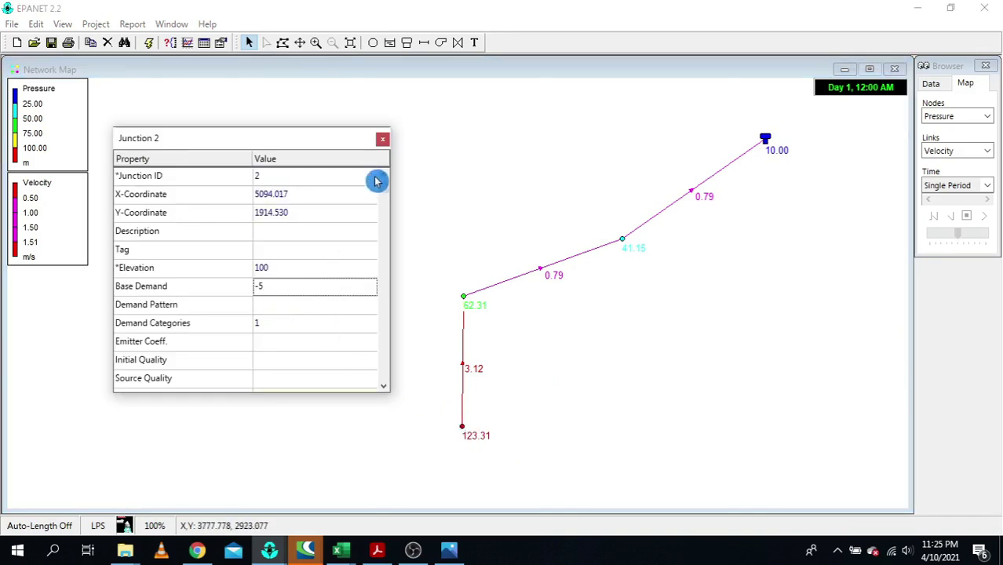
click(382, 139)
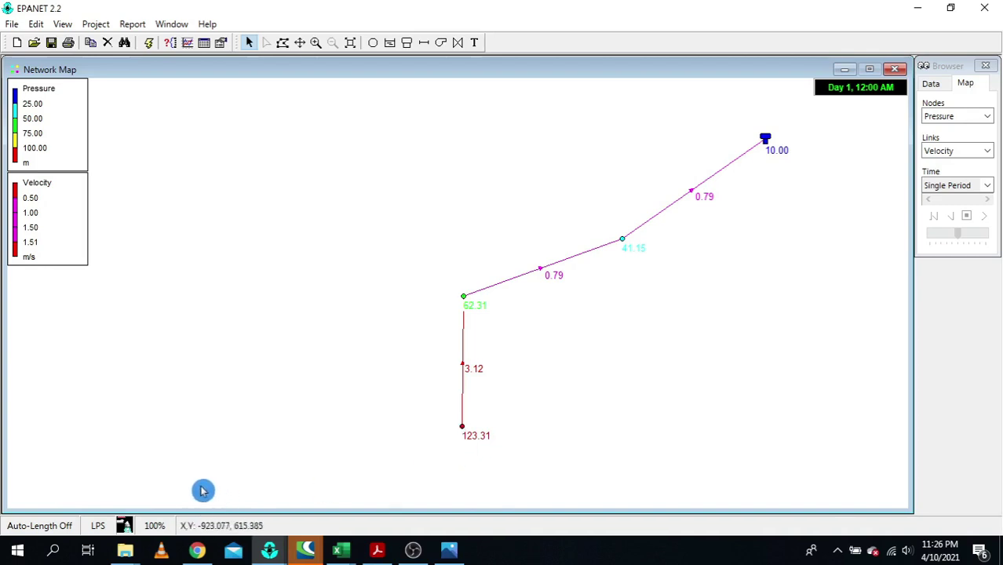
- Switch to Chrome, highlight the title of the EPANET water pump sizing video on YouTube, and return to the EPANET network
click(197, 550)
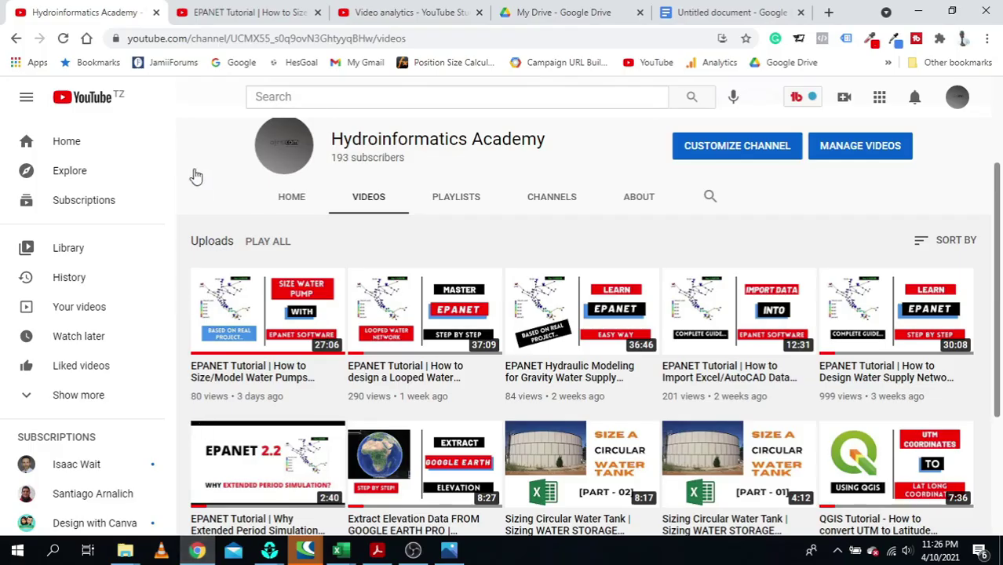
click(196, 12)
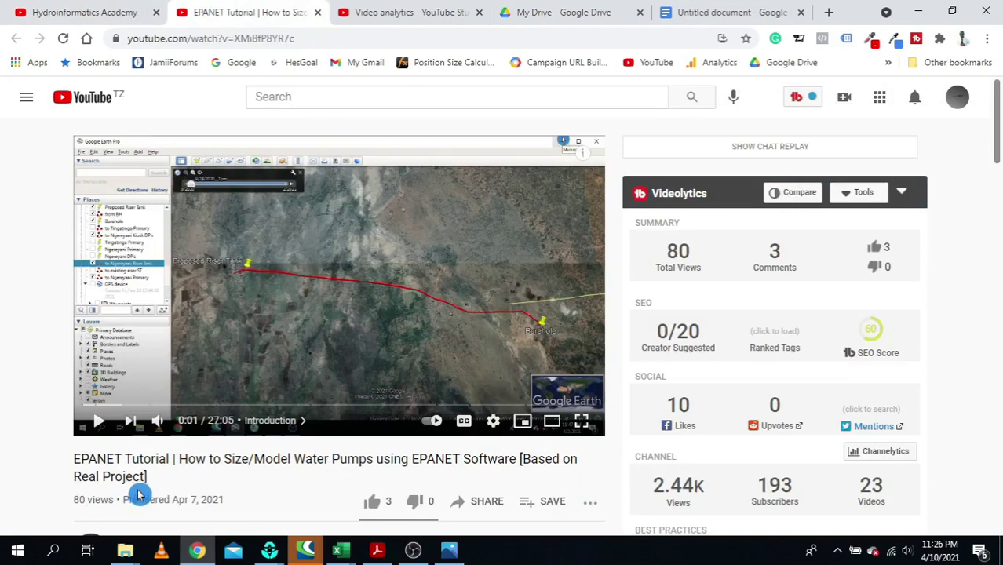
triple_click(38, 467)
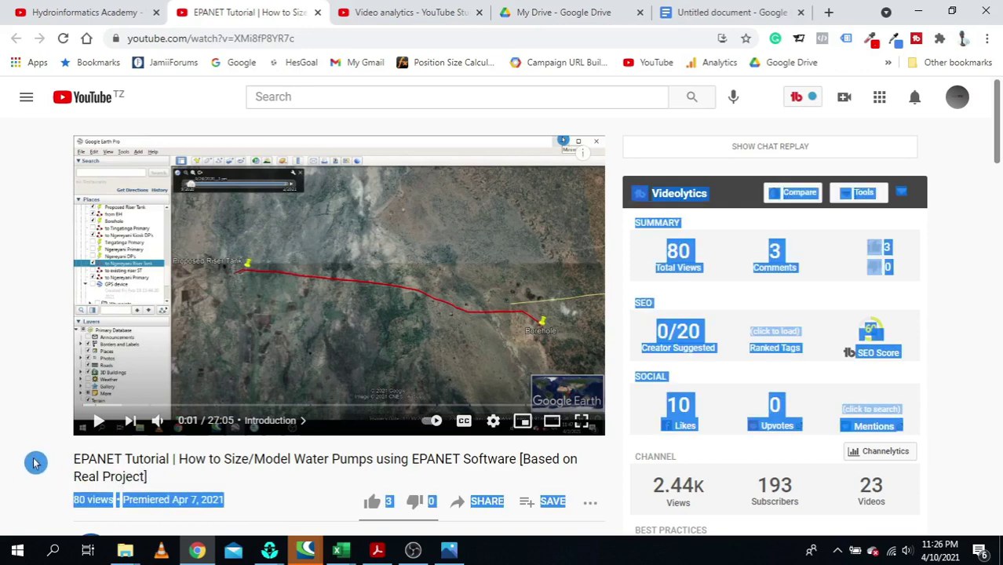
triple_click(74, 462)
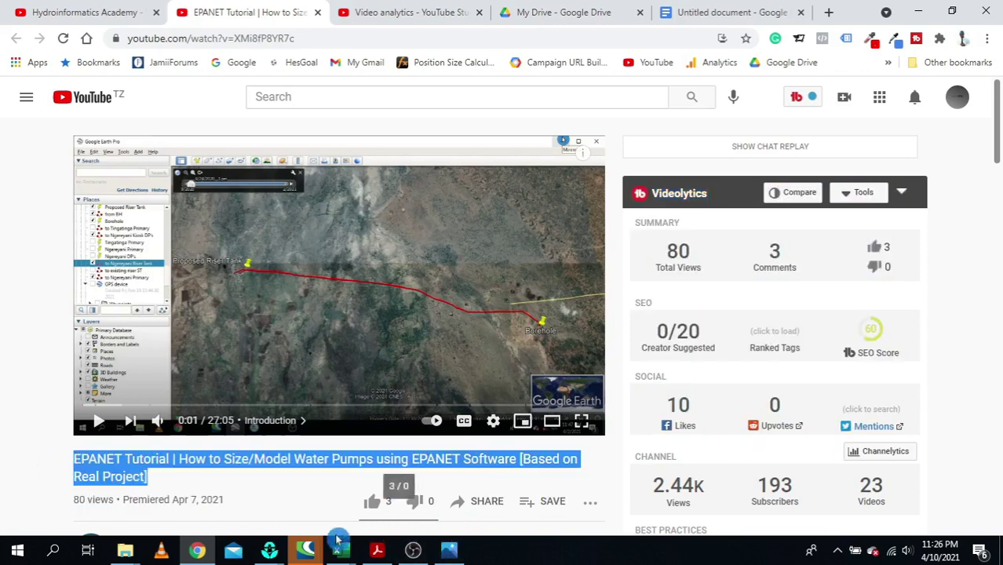
click(269, 550)
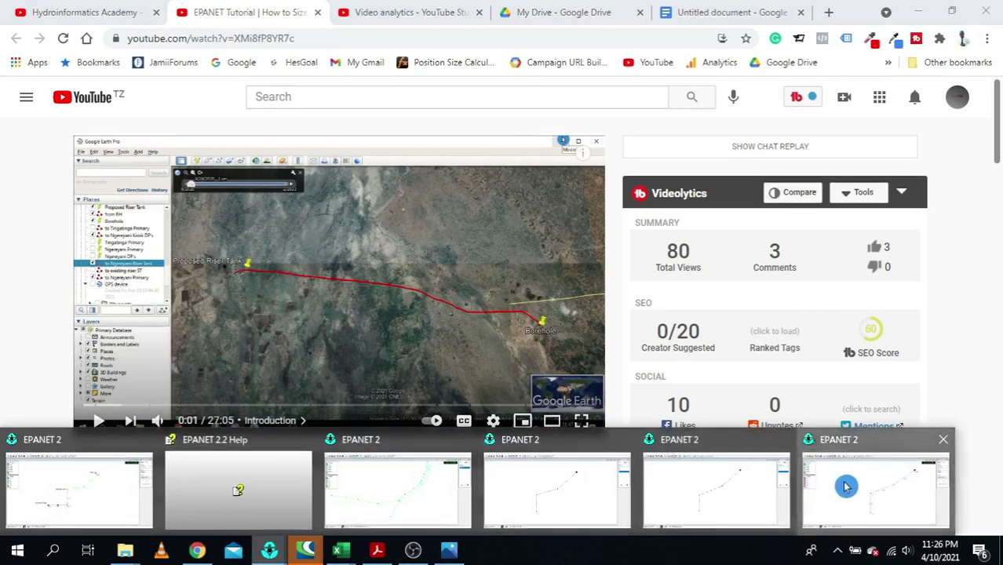
click(846, 486)
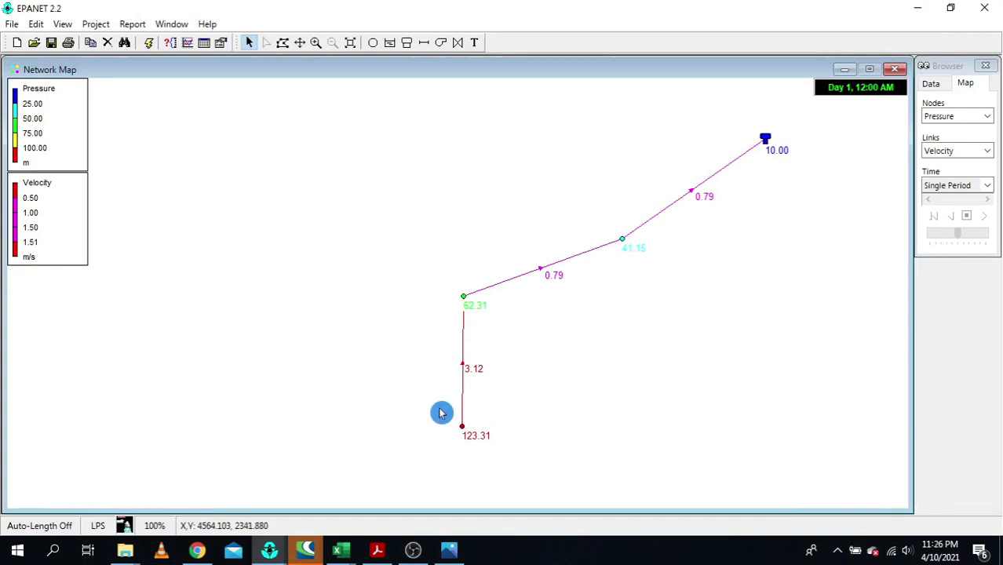
click(280, 436)
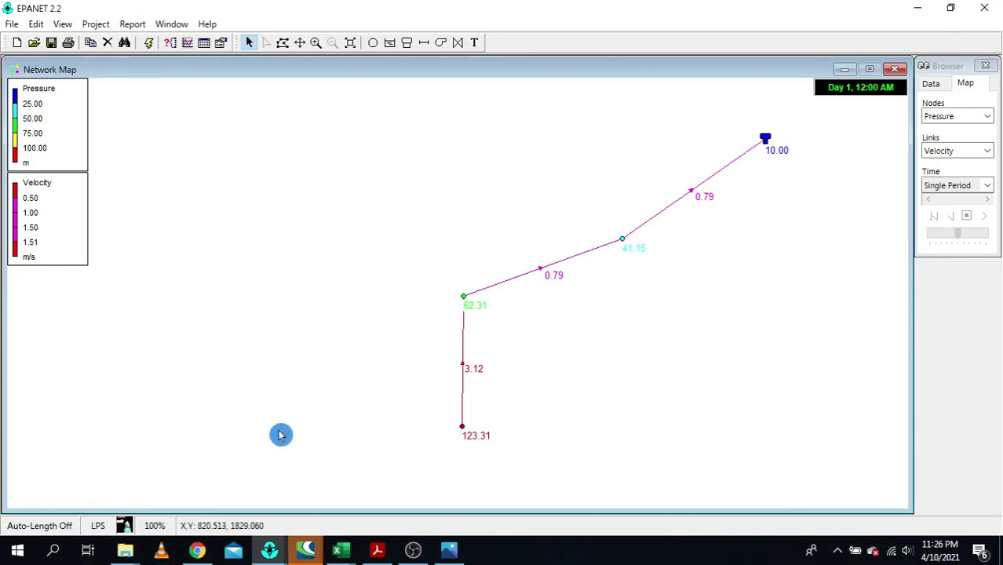